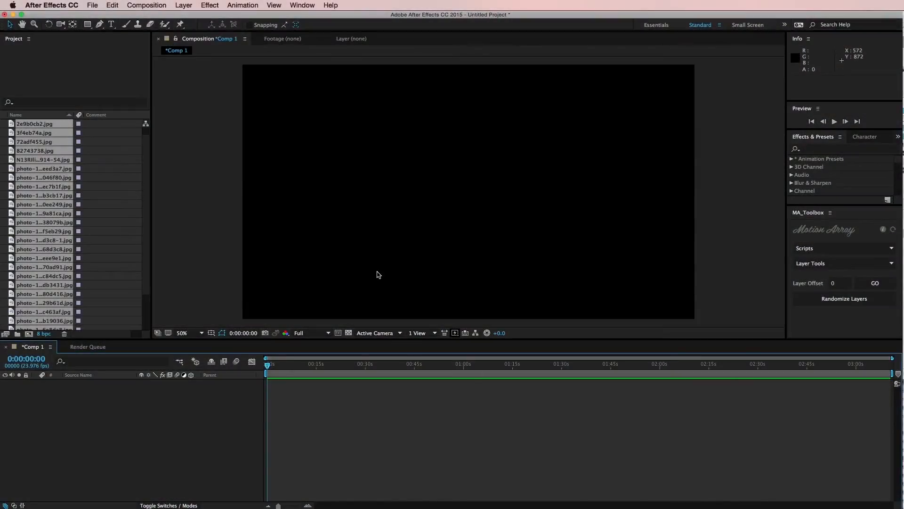
Step: Add all the imported photos to Comp 1 as layers and shorten every layer to about 5 seconds 22 frames
{"action": "left_click_drag", "start_coordinate": [35, 126], "coordinate": [282, 400]}
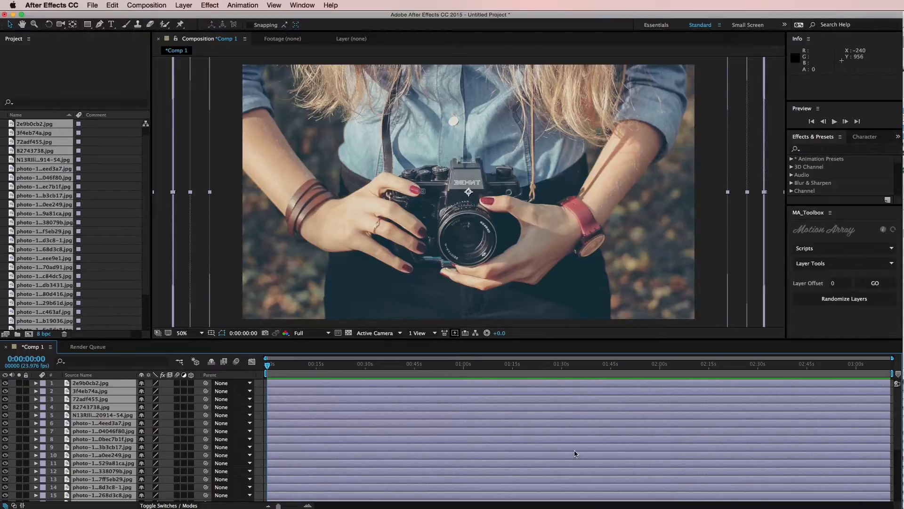
{"action": "left_click_drag", "start_coordinate": [889, 383], "coordinate": [286, 381]}
{"action": "left_click", "coordinate": [285, 364]}
{"action": "left_click", "coordinate": [295, 385]}
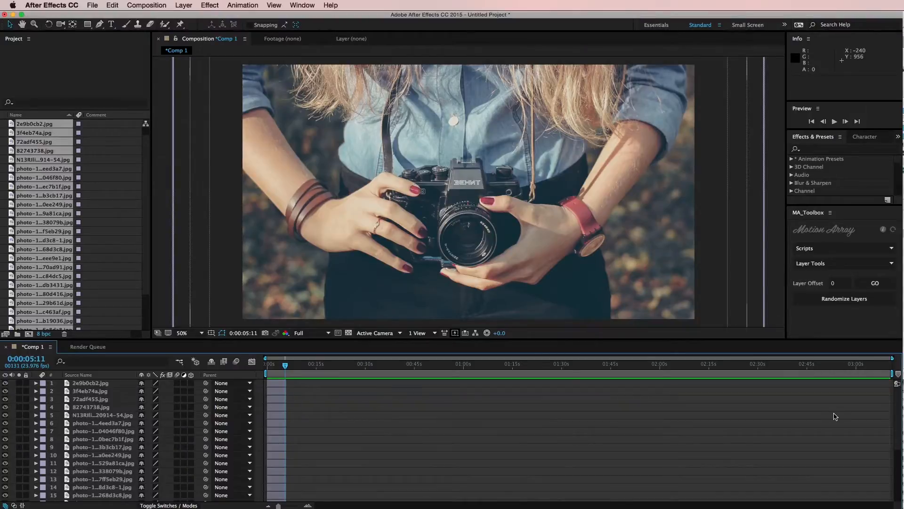
Step: Sequence all photo layers from the bottommost up to the topmost, with a 0:00:01:00 overlap and a dissolve transition
{"action": "scroll", "coordinate": [889, 482], "scroll_direction": "down", "scroll_amount": 5}
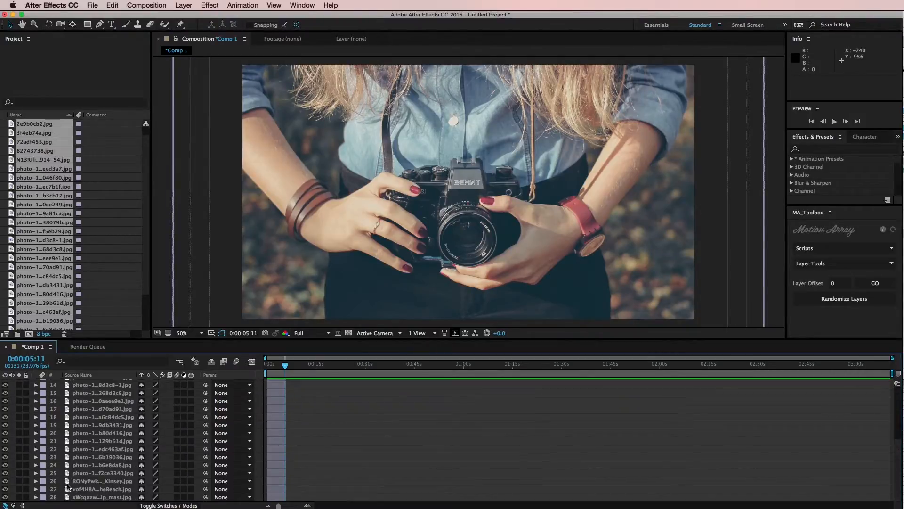
{"action": "left_click", "coordinate": [82, 497]}
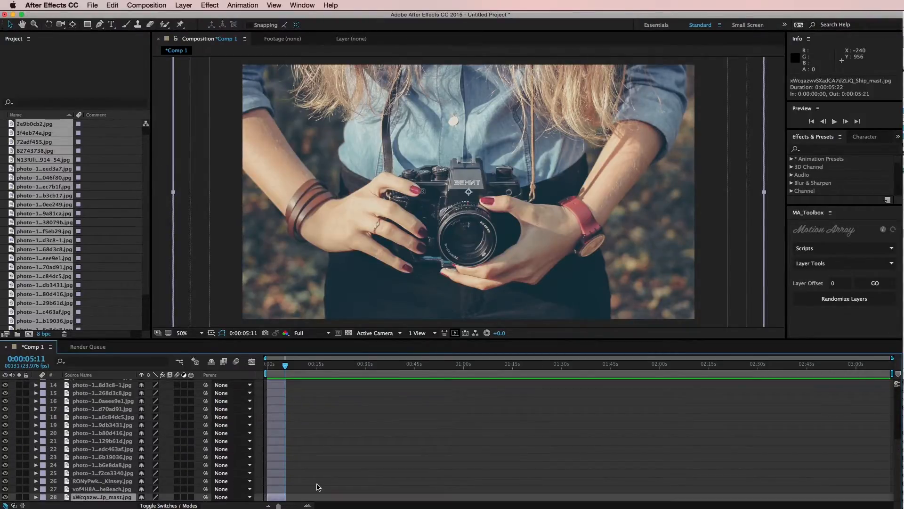
{"action": "left_click_drag", "start_coordinate": [898, 472], "coordinate": [889, 385]}
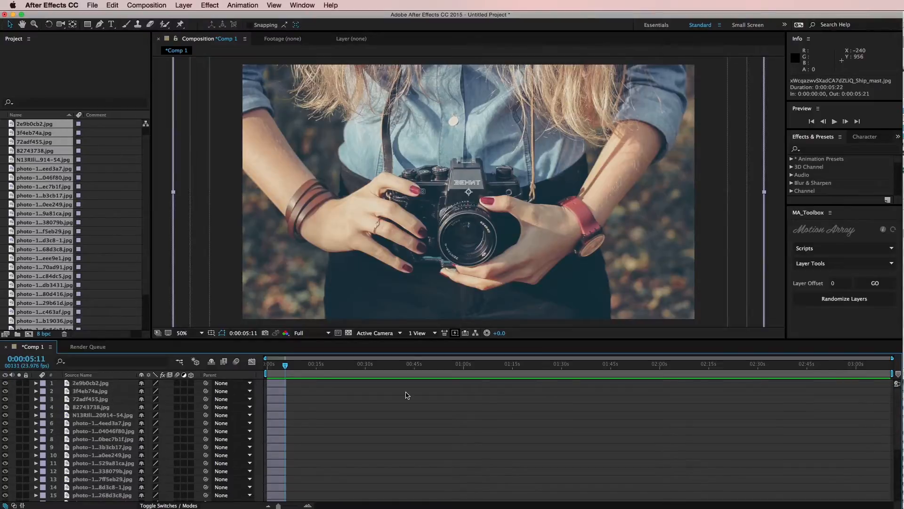
{"action": "left_click", "coordinate": [277, 384], "text": "shift"}
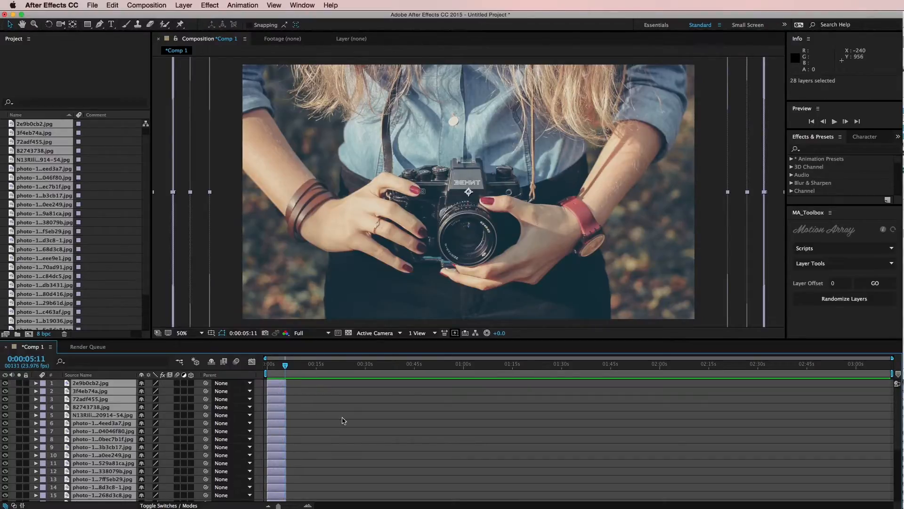
{"action": "left_click", "coordinate": [243, 5]}
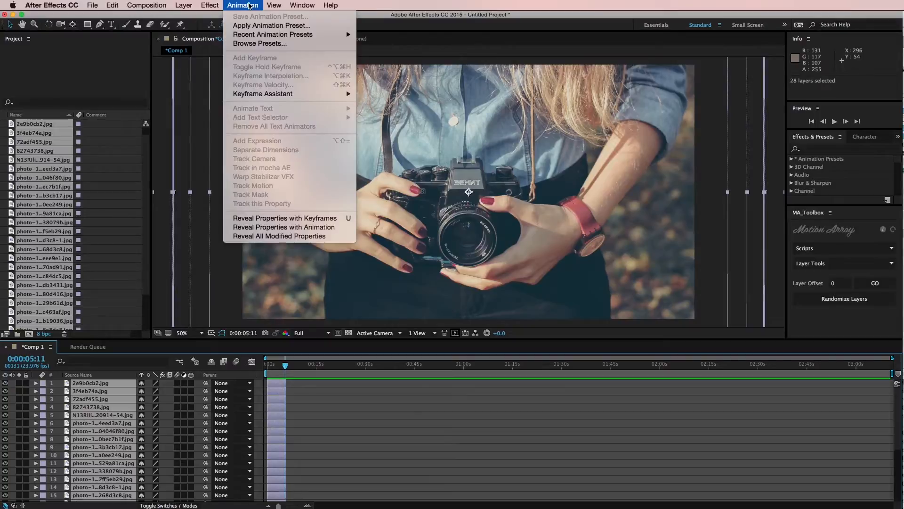
{"action": "mouse_move", "coordinate": [281, 95]}
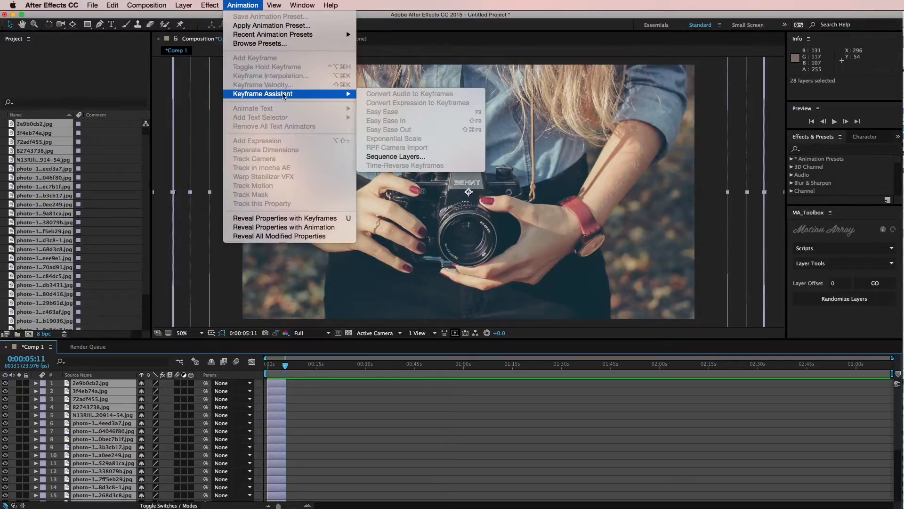
{"action": "left_click", "coordinate": [396, 157]}
{"action": "left_click", "coordinate": [377, 239]}
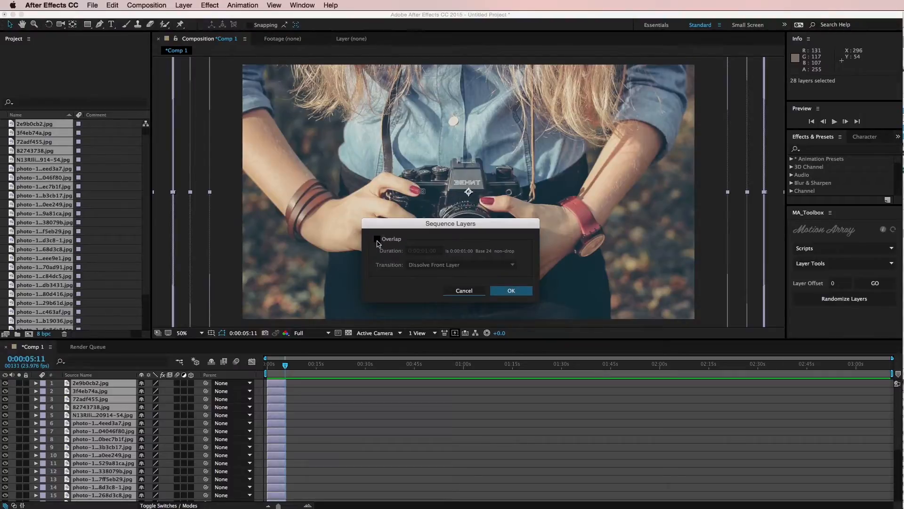
{"action": "left_click", "coordinate": [510, 292]}
{"action": "left_click", "coordinate": [382, 241]}
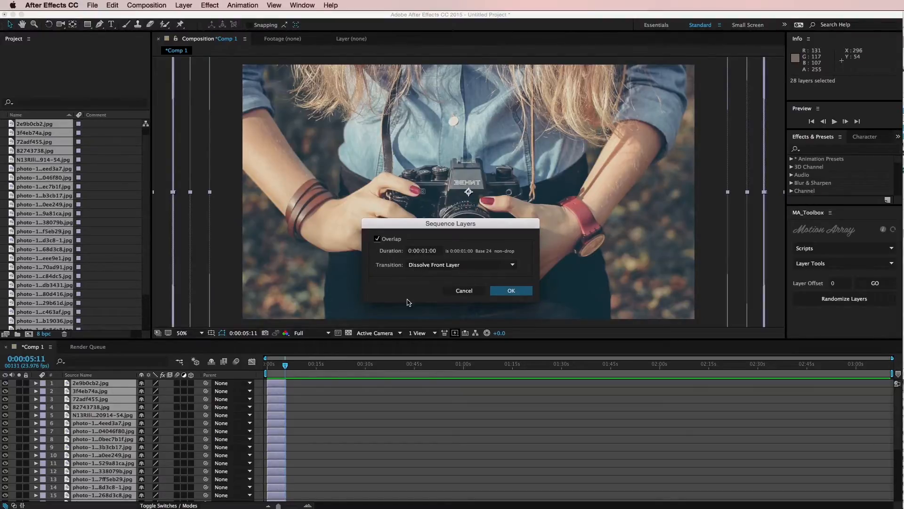
{"action": "left_click", "coordinate": [428, 267]}
{"action": "left_click", "coordinate": [419, 282]}
{"action": "left_click", "coordinate": [505, 295]}
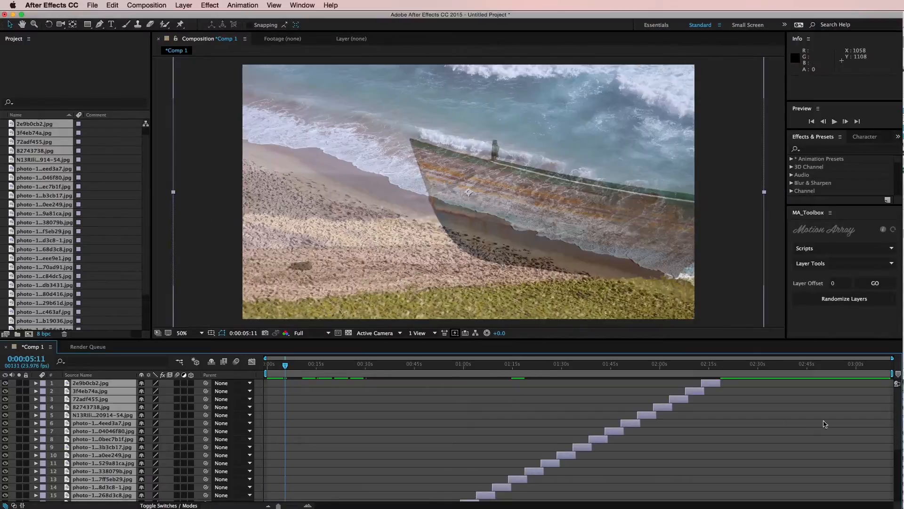
{"action": "left_click_drag", "start_coordinate": [898, 415], "coordinate": [887, 468]}
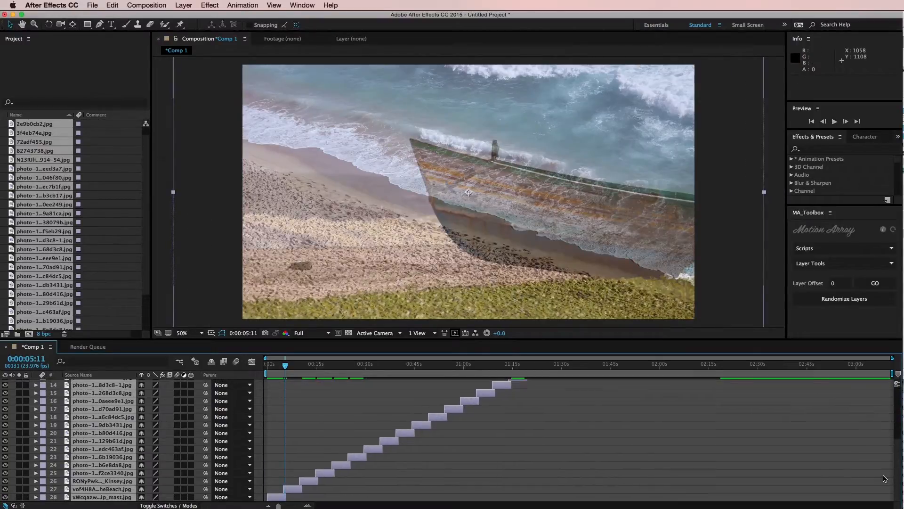
{"action": "left_click_drag", "start_coordinate": [277, 368], "coordinate": [479, 389]}
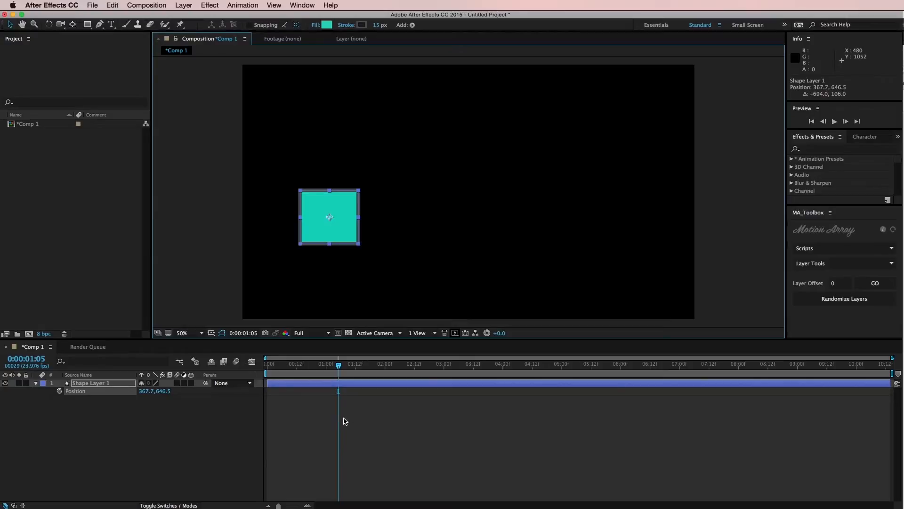
Step: Animate the teal square with three position keyframes, starting at 367.7, 646.5 and ending at 1063.7, 220.5 at 0:00:01:08
{"action": "left_click", "coordinate": [349, 420]}
{"action": "left_click_drag", "start_coordinate": [338, 365], "coordinate": [301, 365]}
{"action": "left_click", "coordinate": [59, 391]}
{"action": "left_click_drag", "start_coordinate": [340, 225], "coordinate": [358, 226]}
{"action": "left_click_drag", "start_coordinate": [426, 247], "coordinate": [486, 125]}
{"action": "left_click", "coordinate": [345, 365]}
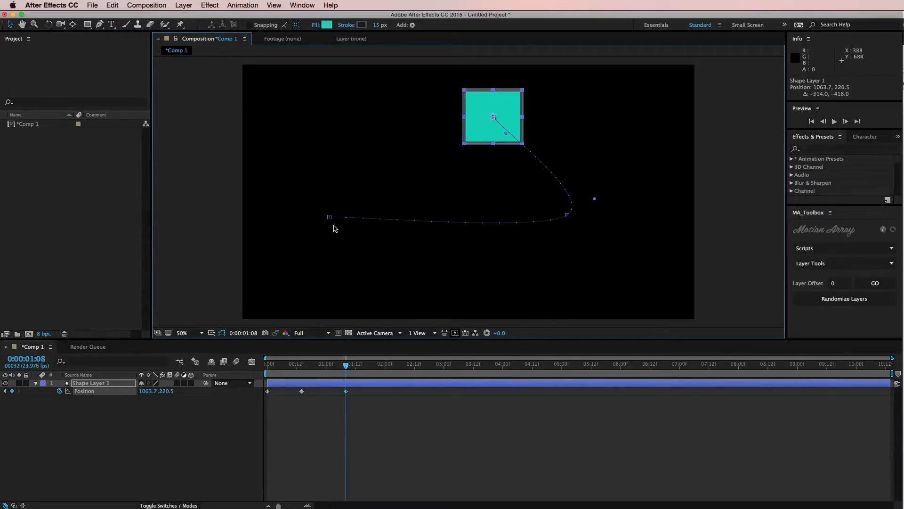
Step: Examine the spatial interpolation setting of the square's three position keyframes without applying any change
{"action": "left_click_drag", "start_coordinate": [404, 420], "coordinate": [257, 390]}
{"action": "left_click_drag", "start_coordinate": [386, 427], "coordinate": [262, 389]}
{"action": "right_click", "coordinate": [269, 391]}
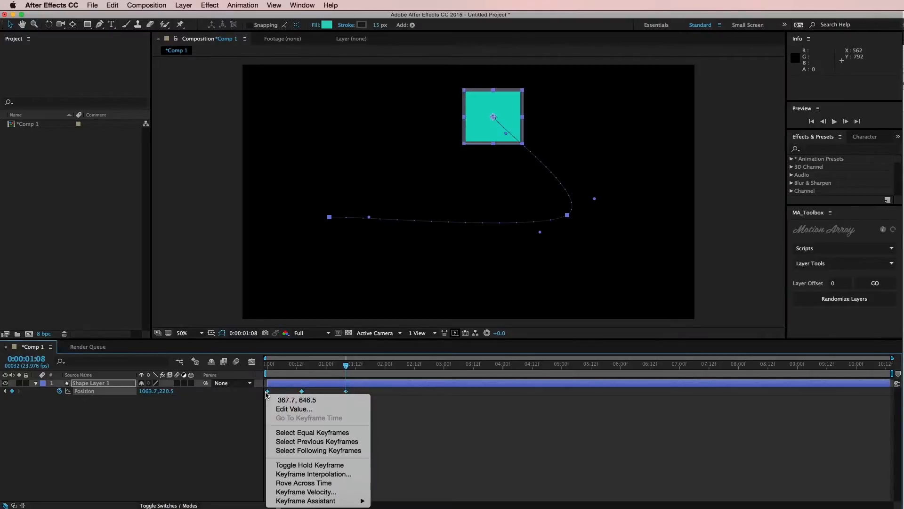
{"action": "left_click", "coordinate": [309, 475]}
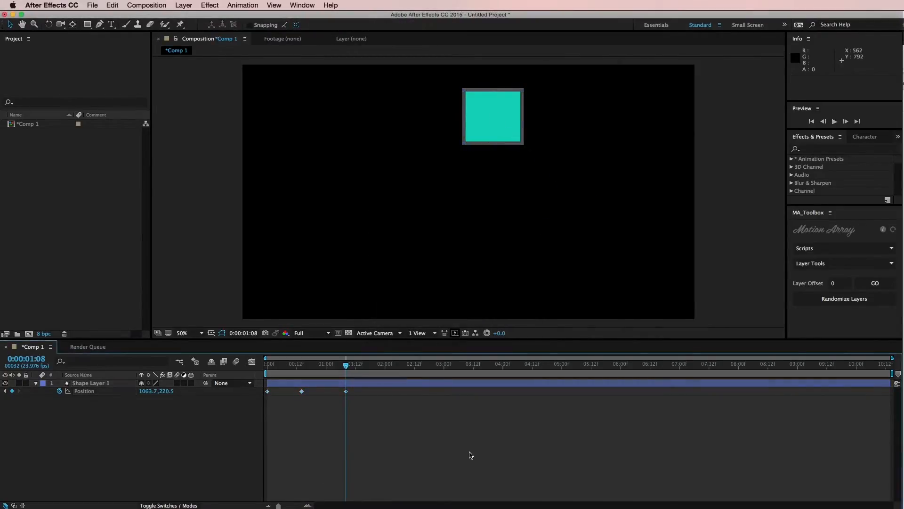
{"action": "left_click_drag", "start_coordinate": [470, 455], "coordinate": [267, 393]}
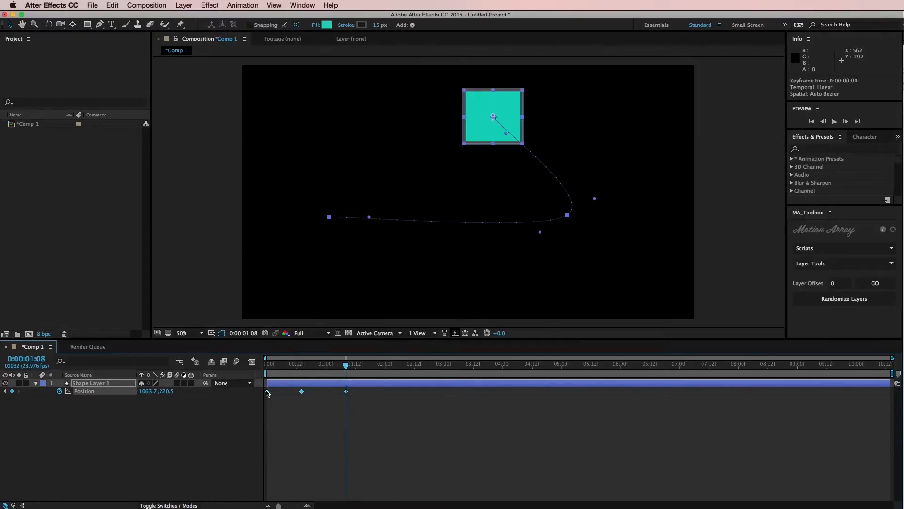
{"action": "right_click", "coordinate": [267, 393]}
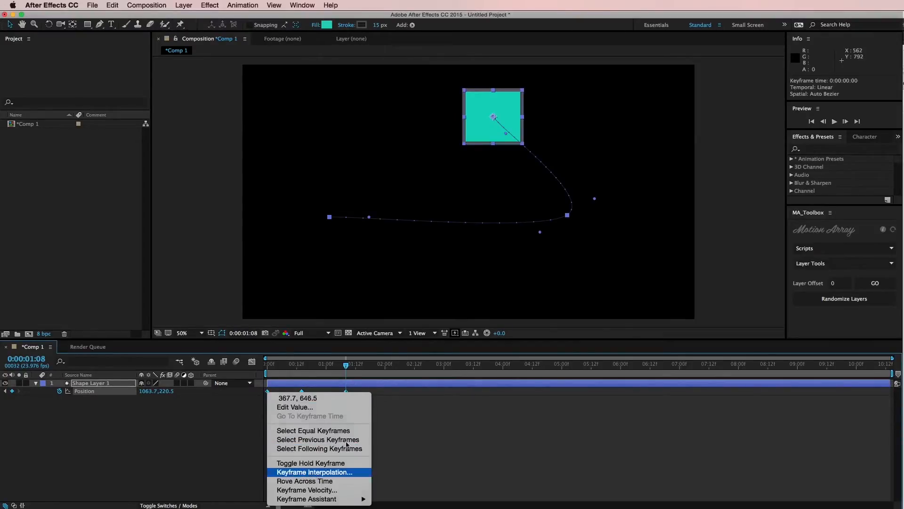
{"action": "left_click", "coordinate": [292, 474]}
{"action": "left_click", "coordinate": [467, 250]}
{"action": "left_click", "coordinate": [465, 312]}
{"action": "left_click", "coordinate": [456, 311]}
{"action": "left_click", "coordinate": [430, 426]}
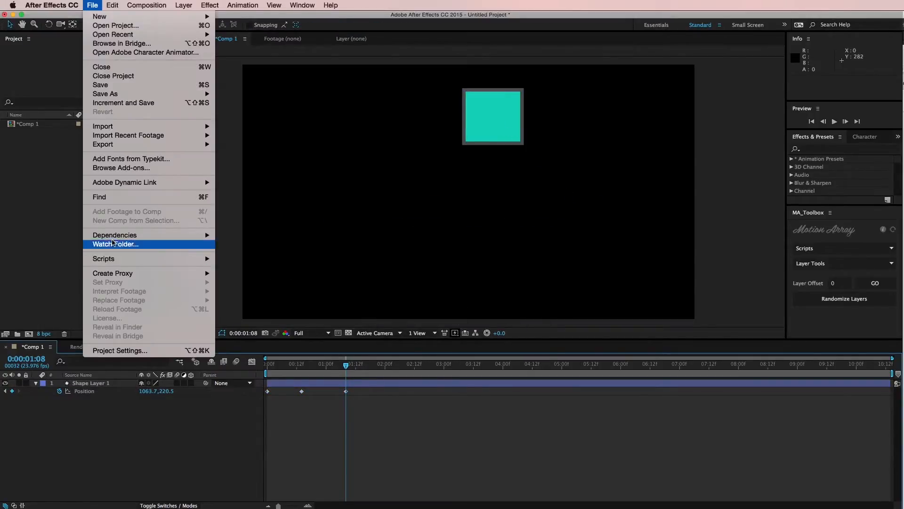
Step: Enable Default Spatial Interpolation to Linear in the general preferences
{"action": "left_click", "coordinate": [48, 165]}
{"action": "left_click", "coordinate": [65, 6]}
{"action": "mouse_move", "coordinate": [65, 32]}
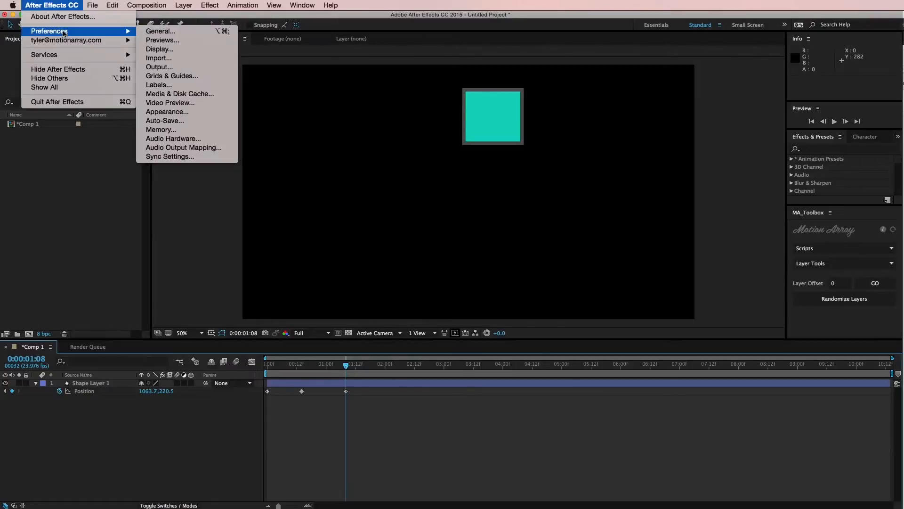
{"action": "left_click", "coordinate": [160, 31]}
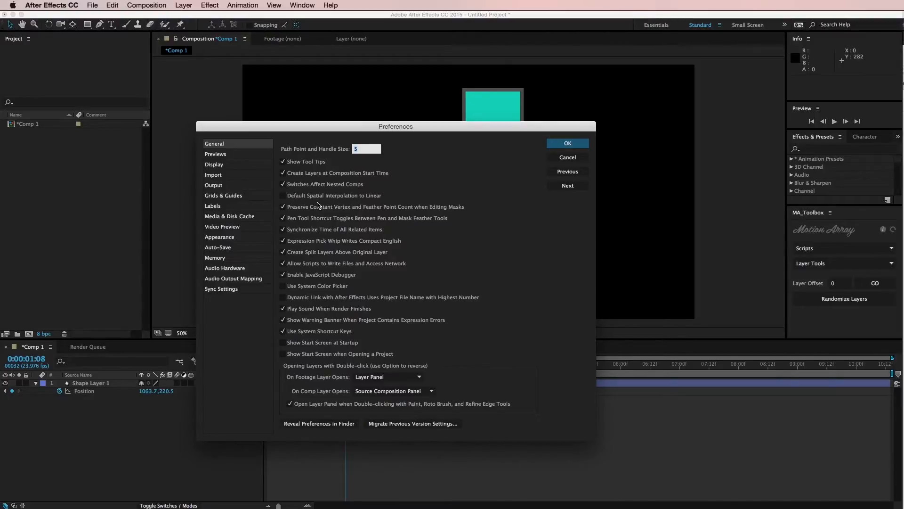
{"action": "left_click", "coordinate": [284, 197]}
{"action": "left_click", "coordinate": [564, 145]}
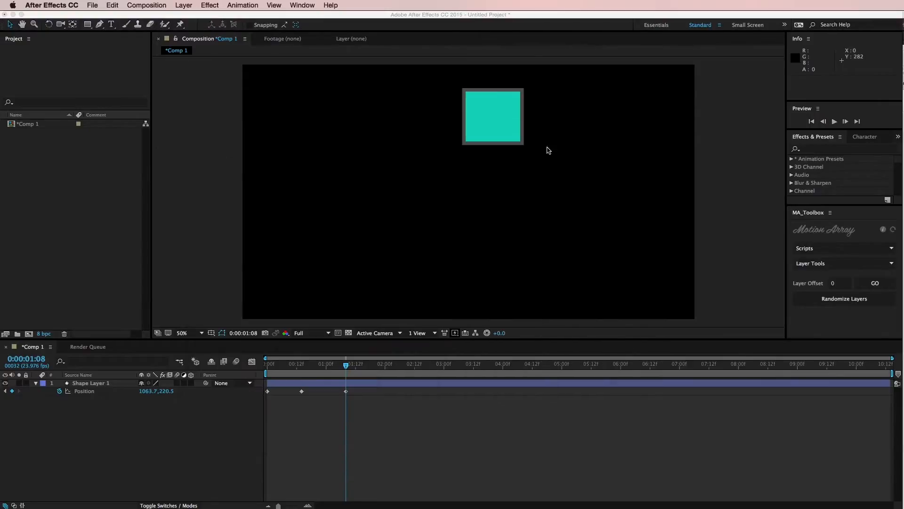
Step: Delete the three position keyframes of Shape Layer 1
{"action": "left_click", "coordinate": [403, 384]}
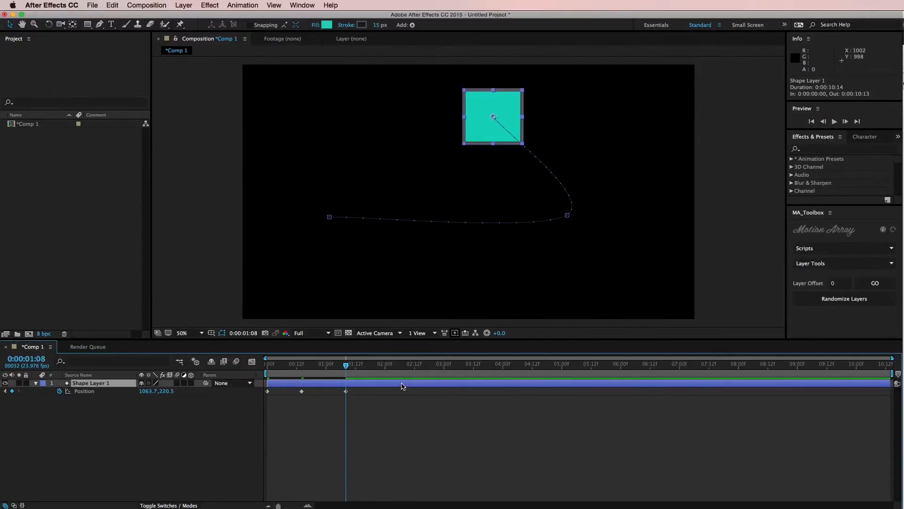
{"action": "left_click_drag", "start_coordinate": [396, 414], "coordinate": [247, 385]}
{"action": "key", "text": "Delete"}
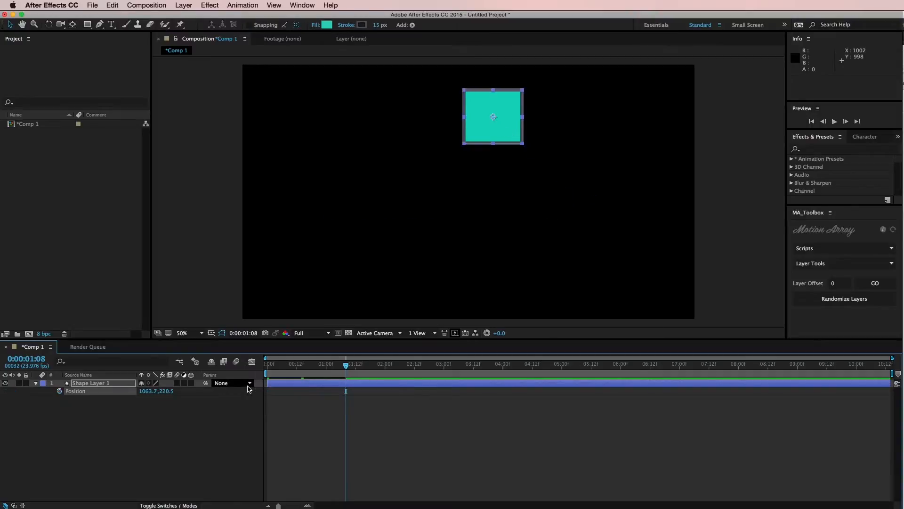
Step: Animate the square's position again with new keyframes, moving it from the upper middle to the lower left and across to the right of the frame
{"action": "left_click_drag", "start_coordinate": [348, 365], "coordinate": [284, 366]}
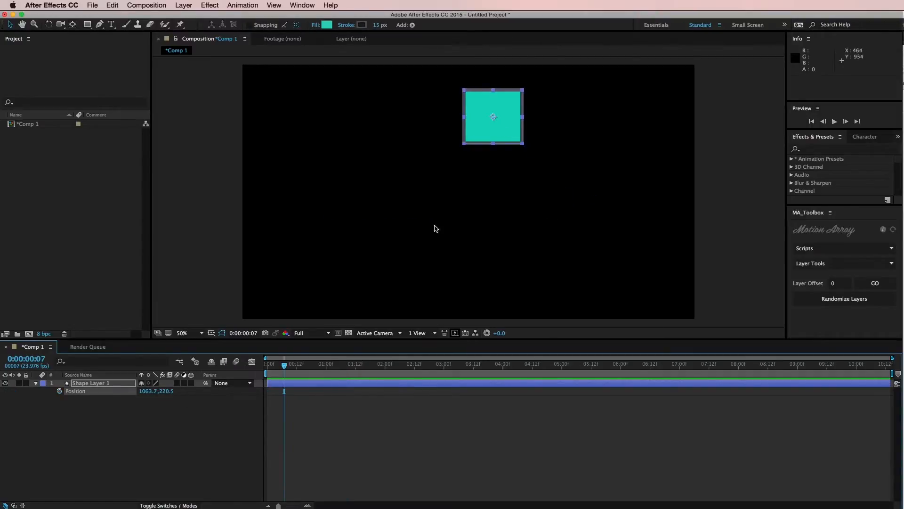
{"action": "left_click_drag", "start_coordinate": [494, 130], "coordinate": [429, 134]}
{"action": "left_click", "coordinate": [60, 392]}
{"action": "key", "text": "shift+Page_Down"}
{"action": "key", "text": "Page_Down"}
{"action": "key", "text": "Page_Down"}
{"action": "left_click_drag", "start_coordinate": [436, 138], "coordinate": [351, 263]}
{"action": "left_click", "coordinate": [344, 369]}
{"action": "left_click_drag", "start_coordinate": [353, 365], "coordinate": [378, 364]}
{"action": "left_click_drag", "start_coordinate": [373, 263], "coordinate": [507, 194]}
{"action": "left_click", "coordinate": [404, 366]}
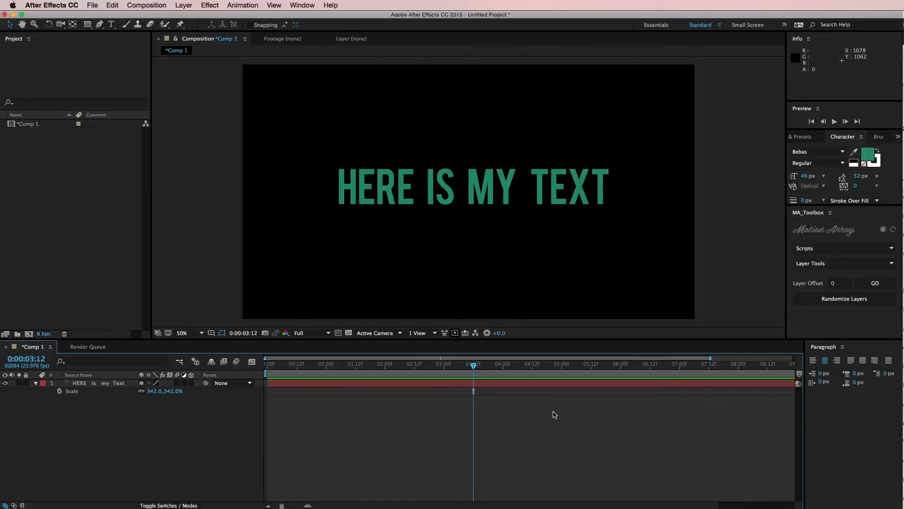
Step: Try to reduce the composition's width and height in its settings to fit the text
{"action": "left_click", "coordinate": [144, 5]}
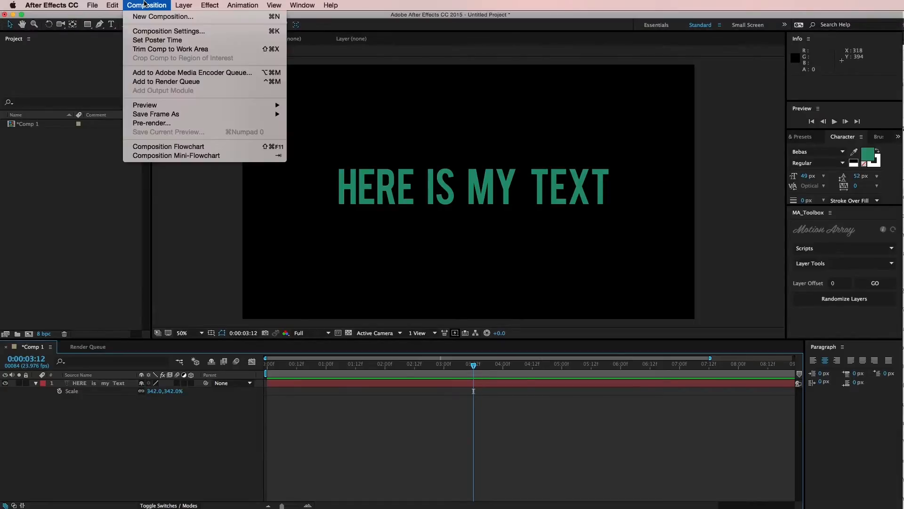
{"action": "left_click", "coordinate": [160, 31]}
{"action": "left_click_drag", "start_coordinate": [380, 183], "coordinate": [200, 150]}
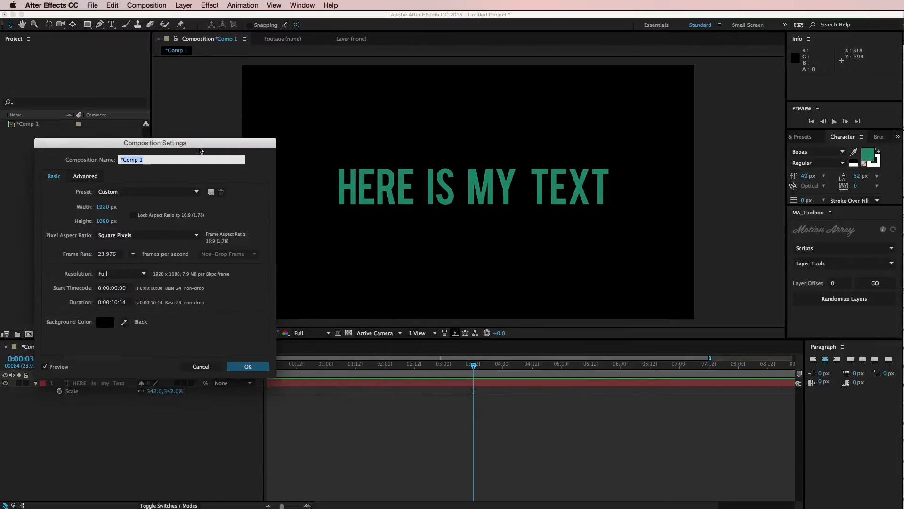
{"action": "left_click_drag", "start_coordinate": [102, 206], "coordinate": [61, 205]}
{"action": "left_click_drag", "start_coordinate": [100, 221], "coordinate": [88, 207]}
{"action": "mouse_move", "coordinate": [101, 221]}
{"action": "left_mouse_down"}
{"action": "mouse_move", "coordinate": [88, 221]}
{"action": "mouse_move", "coordinate": [90, 207]}
{"action": "mouse_move", "coordinate": [99, 222]}
{"action": "mouse_move", "coordinate": [87, 221]}
{"action": "left_mouse_up"}
{"action": "left_click_drag", "start_coordinate": [101, 207], "coordinate": [93, 208]}
{"action": "left_click", "coordinate": [201, 366]}
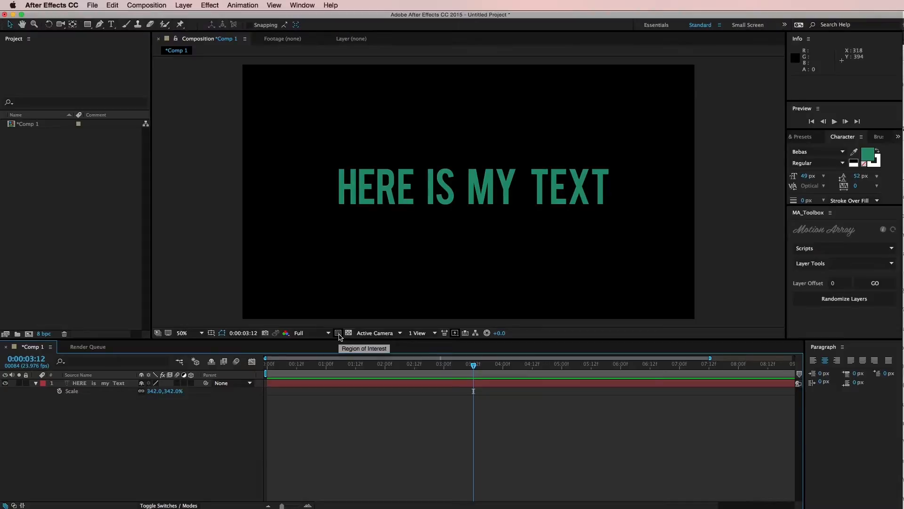
Step: Crop the composition to a region of interest of about 1170 × 186 px drawn tightly around the HERE IS MY TEXT title
{"action": "left_click", "coordinate": [338, 333]}
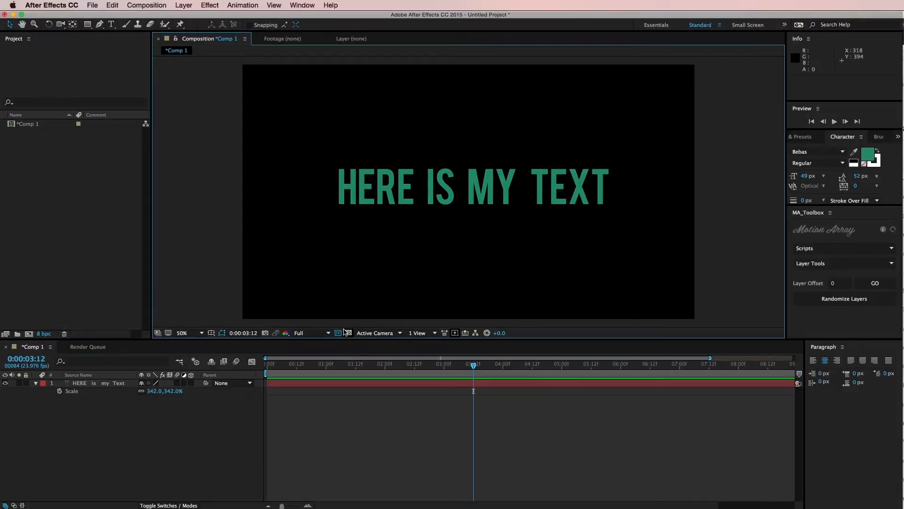
{"action": "left_click_drag", "start_coordinate": [335, 166], "coordinate": [611, 210]}
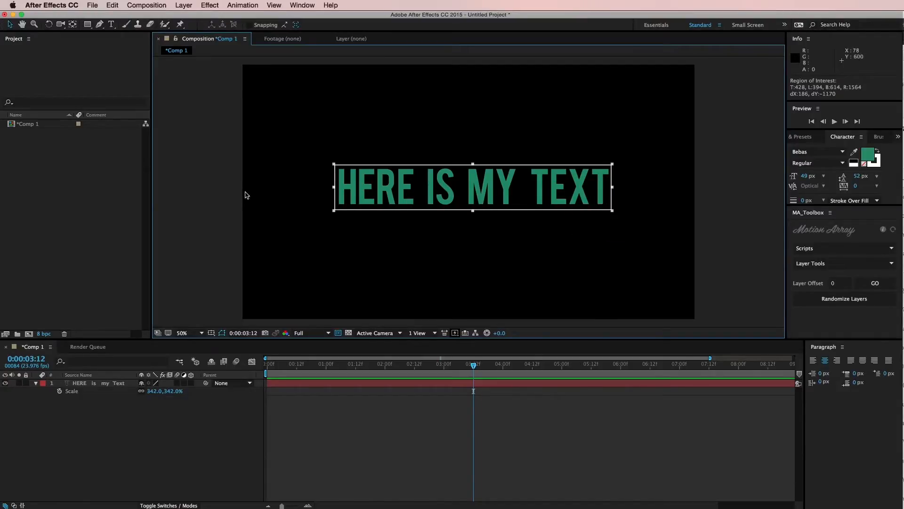
{"action": "left_click", "coordinate": [149, 6]}
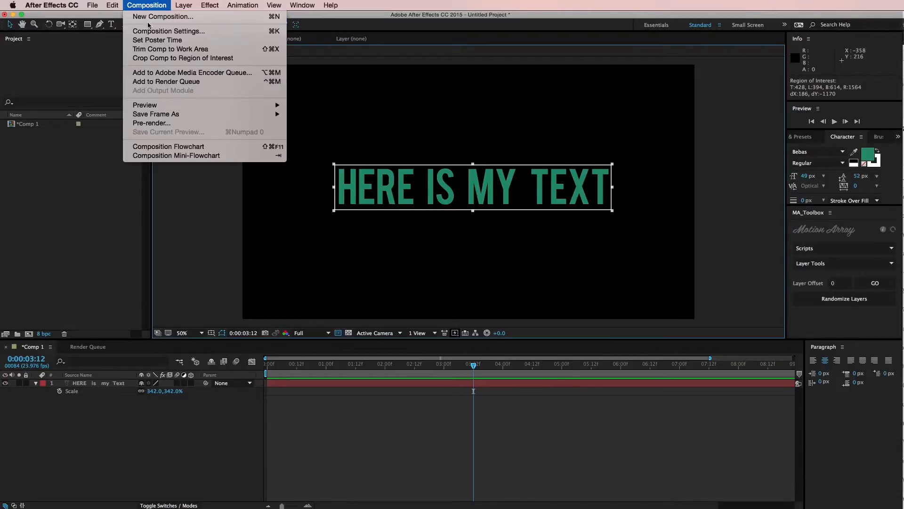
{"action": "left_click", "coordinate": [148, 58]}
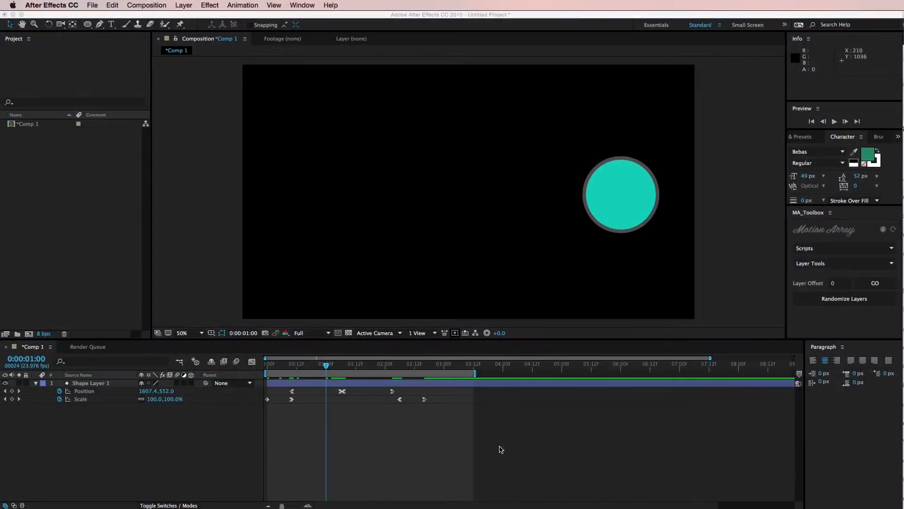
Step: Preview the circle's position and scale animation in the timeline
{"action": "left_click", "coordinate": [501, 449]}
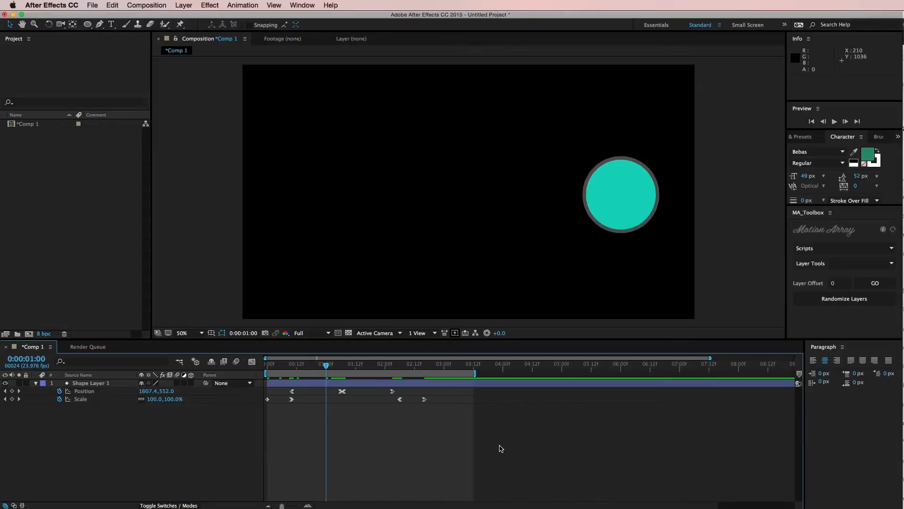
{"action": "key", "text": "space"}
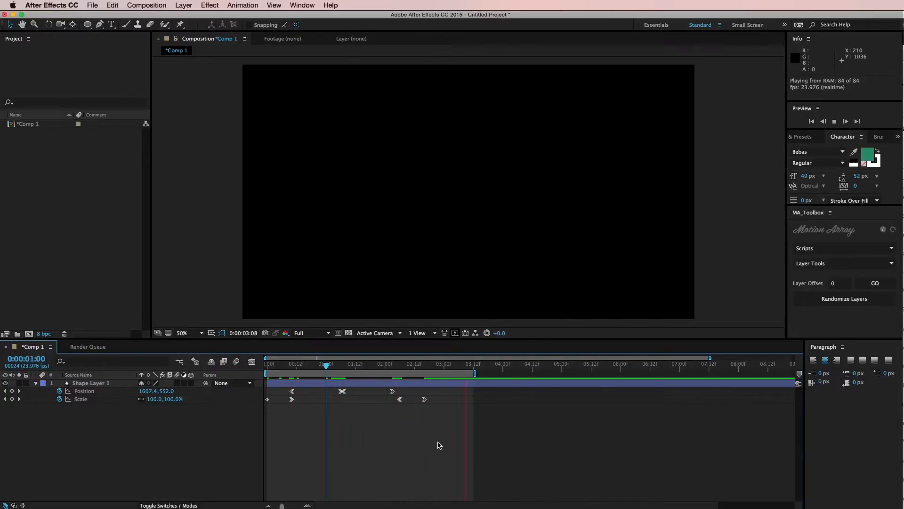
Step: Select all the circle's position and scale keyframes, compress them proportionally into a shorter time span, and preview the animation
{"action": "key", "text": "space"}
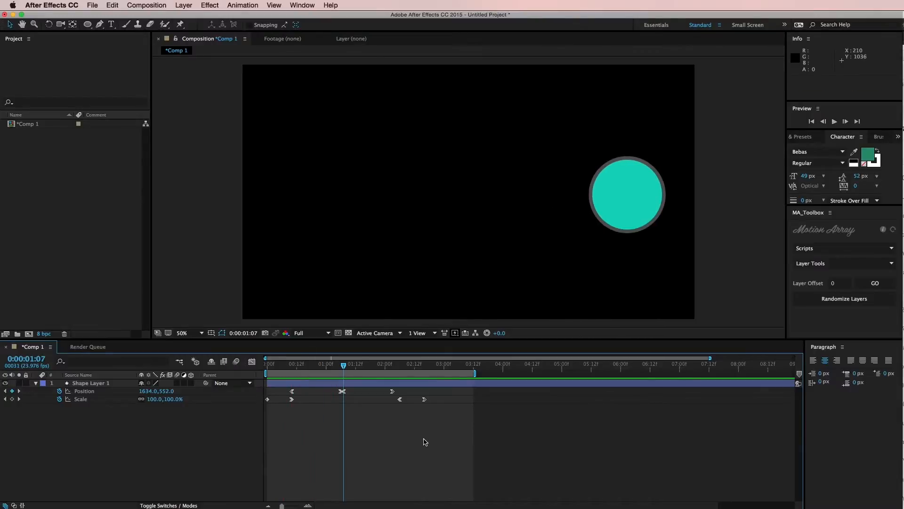
{"action": "left_click", "coordinate": [292, 400]}
{"action": "left_click", "coordinate": [434, 410]}
{"action": "left_click_drag", "start_coordinate": [496, 439], "coordinate": [213, 381]}
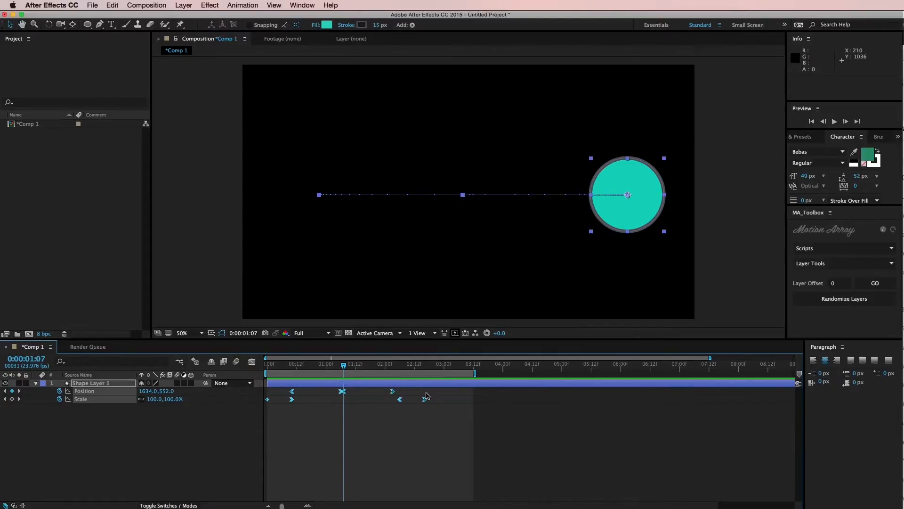
{"action": "left_click_drag", "start_coordinate": [425, 401], "coordinate": [367, 422]}
{"action": "key", "text": "space"}
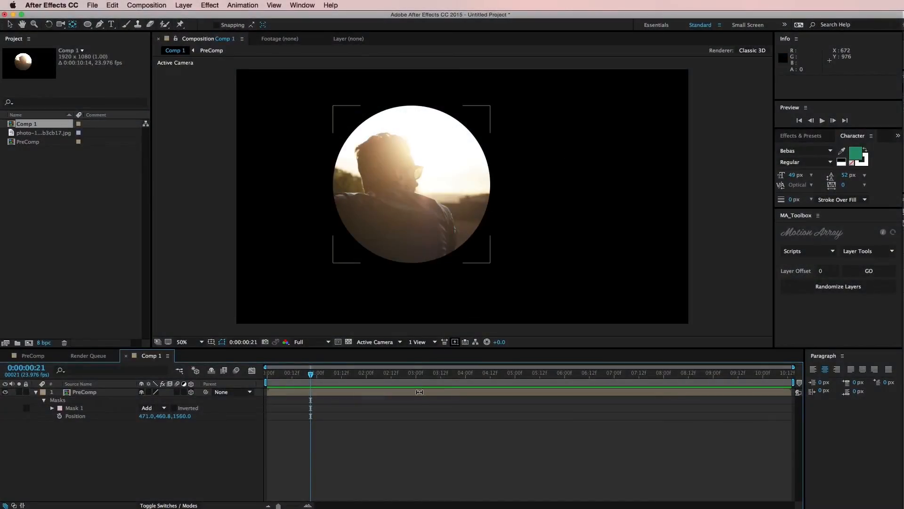
Step: Open the PreComp layer, set its photo layer's scale to 102%, and return to Comp 1
{"action": "left_click", "coordinate": [386, 177]}
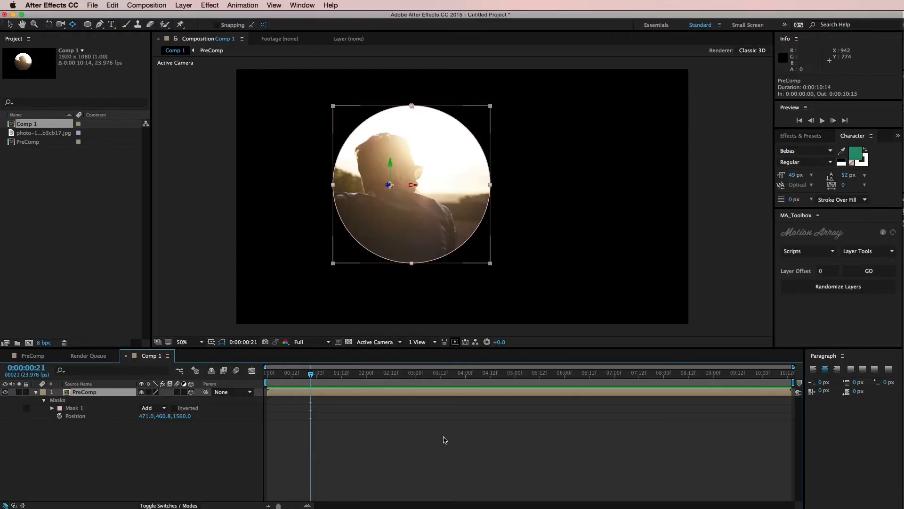
{"action": "left_click", "coordinate": [445, 440]}
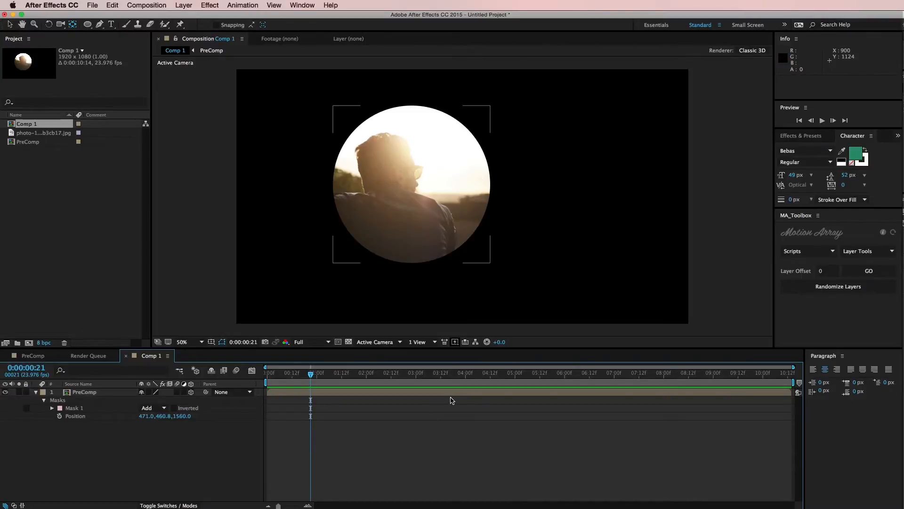
{"action": "double_click", "coordinate": [453, 393]}
{"action": "key", "text": "s"}
{"action": "mouse_move", "coordinate": [173, 400]}
{"action": "left_mouse_down"}
{"action": "mouse_move", "coordinate": [190, 401]}
{"action": "mouse_move", "coordinate": [174, 401]}
{"action": "left_mouse_up"}
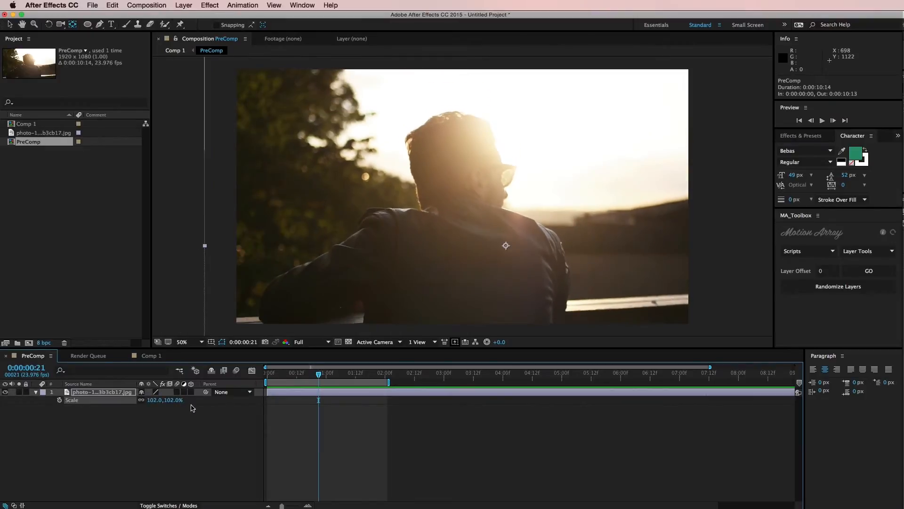
{"action": "left_click", "coordinate": [185, 420]}
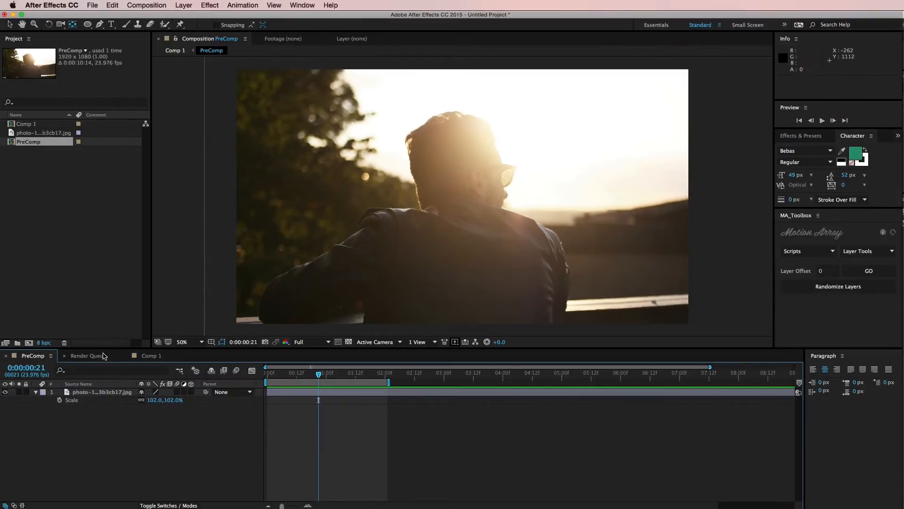
{"action": "left_click", "coordinate": [141, 355]}
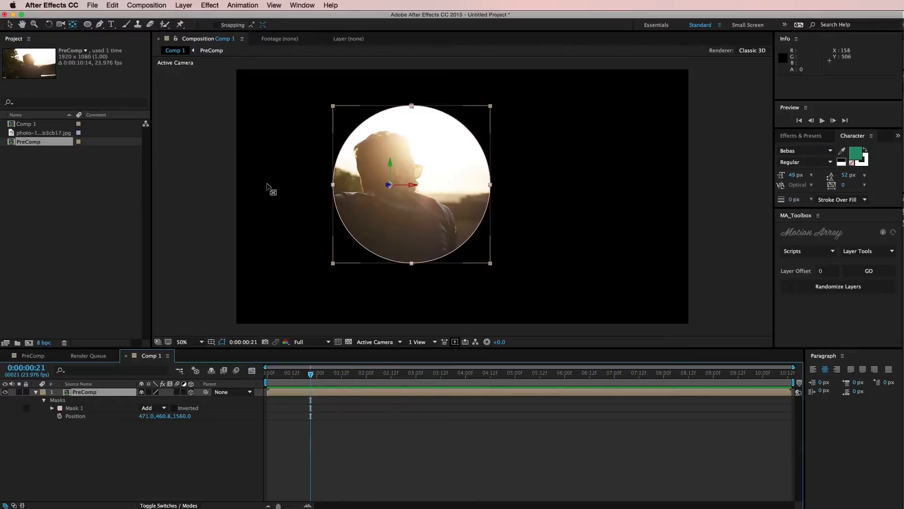
Step: Open PreComp in a separate composition viewer and dock it side by side with the Comp 1 viewer
{"action": "left_click", "coordinate": [83, 248]}
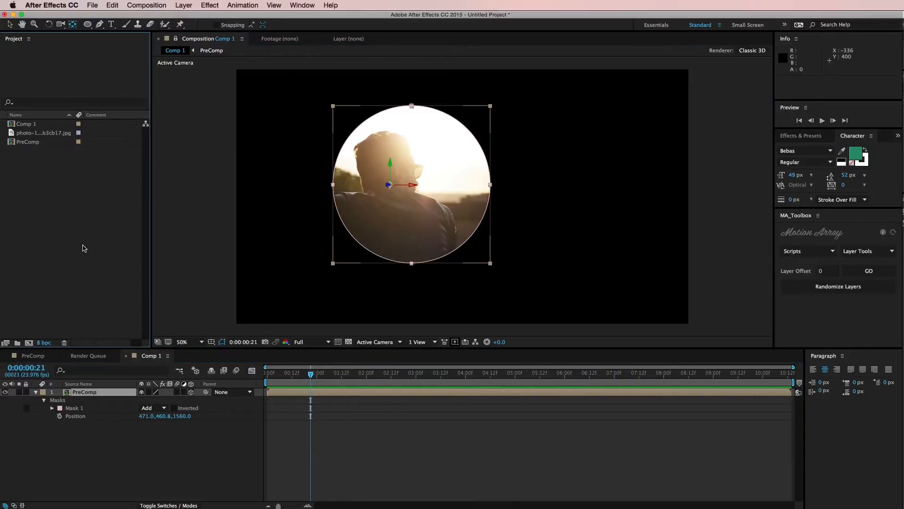
{"action": "double_click", "coordinate": [28, 142]}
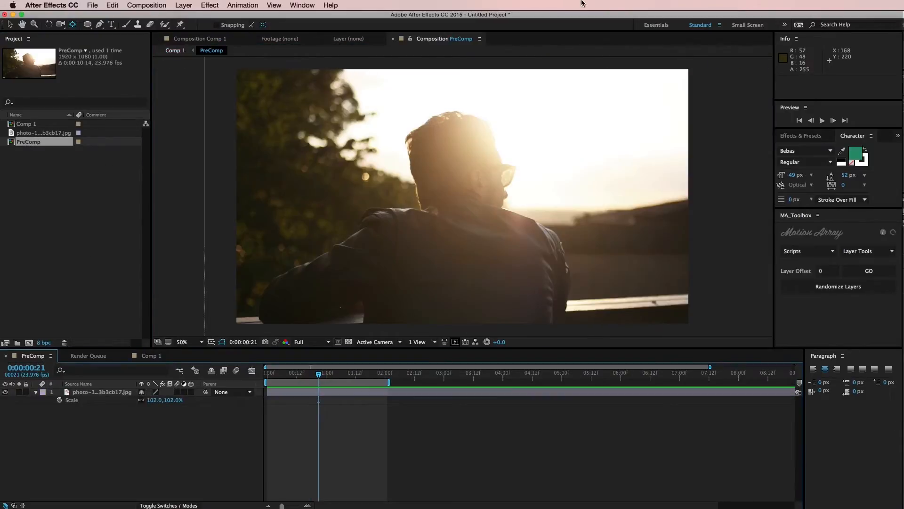
{"action": "left_click_drag", "start_coordinate": [424, 42], "coordinate": [758, 115]}
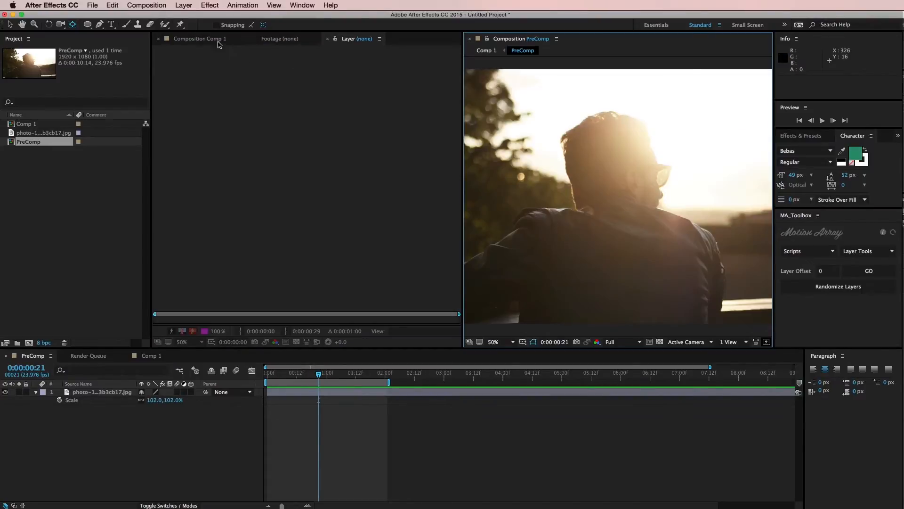
{"action": "left_click", "coordinate": [217, 40]}
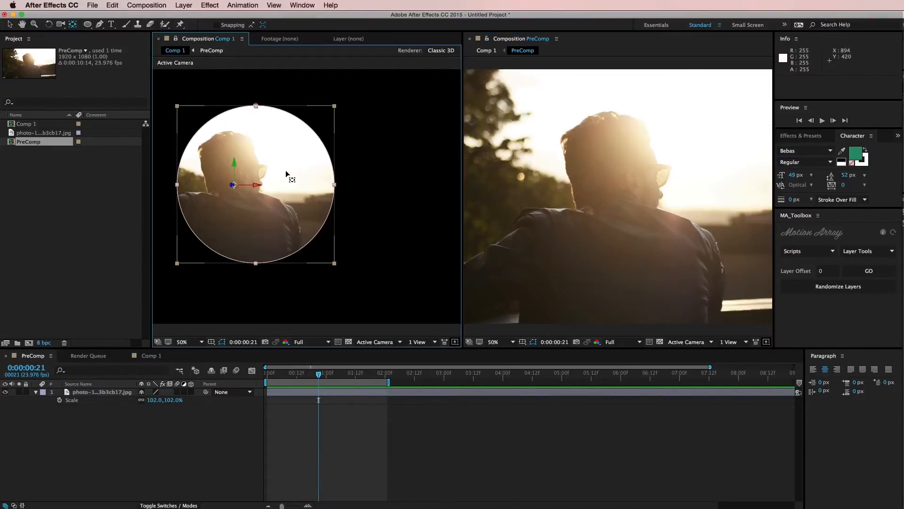
Step: Scale the photo in PreComp to 122% and reposition it to about 1328, 834 to reframe it within Comp 1's circular mask
{"action": "left_click", "coordinate": [624, 392]}
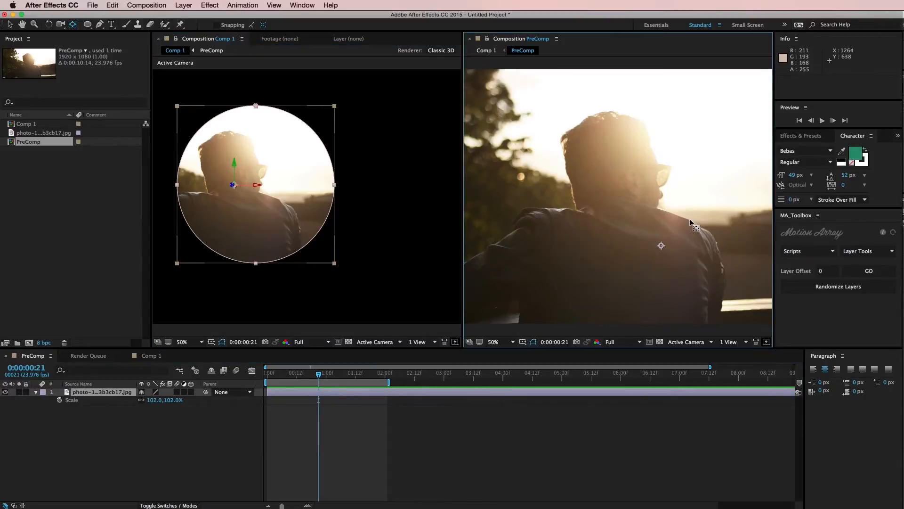
{"action": "left_click_drag", "start_coordinate": [668, 275], "coordinate": [675, 280]}
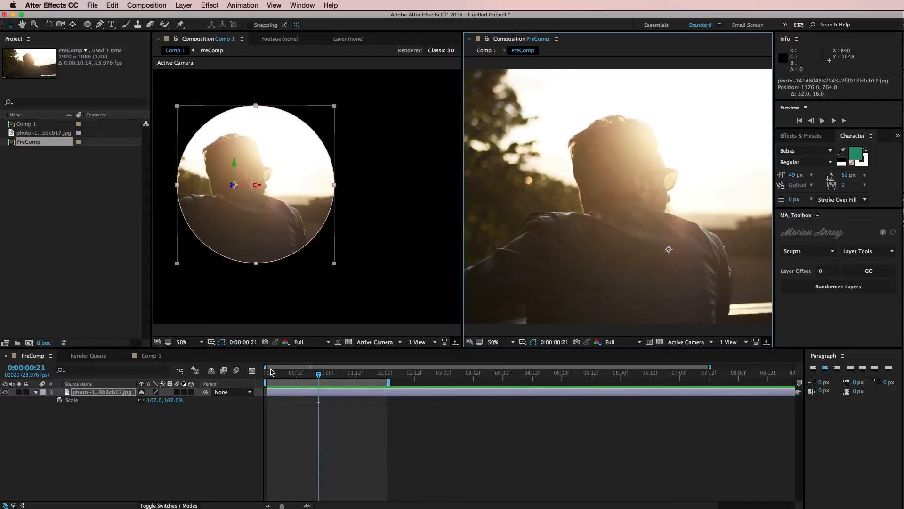
{"action": "left_click_drag", "start_coordinate": [176, 404], "coordinate": [185, 404]}
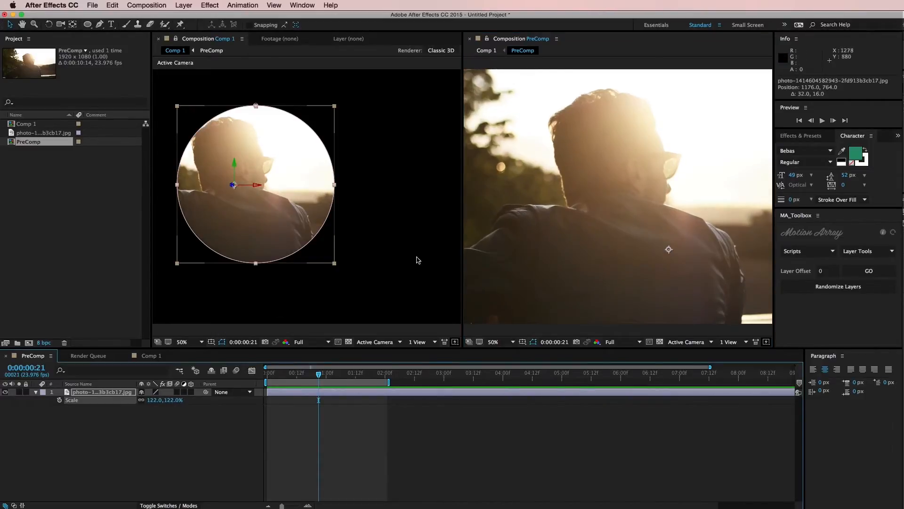
{"action": "left_click_drag", "start_coordinate": [538, 233], "coordinate": [588, 256]}
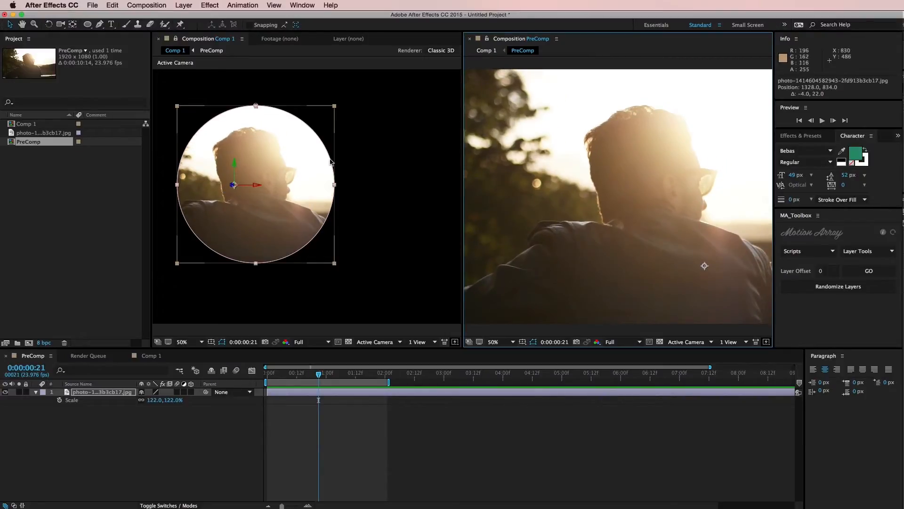
{"action": "left_click", "coordinate": [527, 432]}
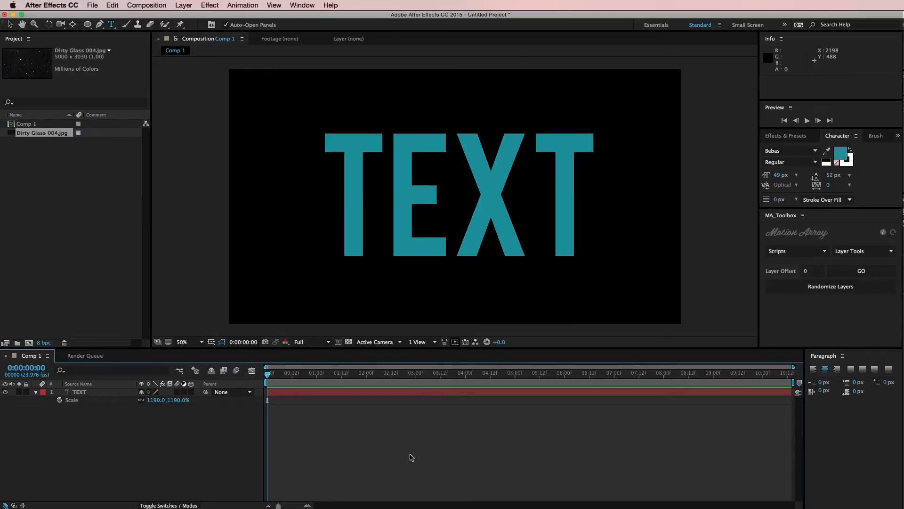
Step: Add Dirty Glass 004.jpg above the TEXT layer and scale it to 29%
{"action": "left_click", "coordinate": [402, 393]}
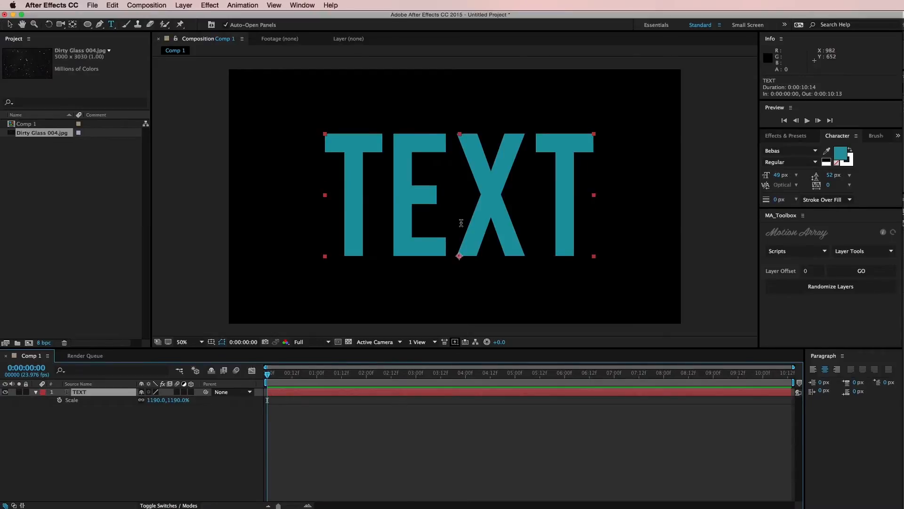
{"action": "left_click_drag", "start_coordinate": [43, 133], "coordinate": [88, 390]}
{"action": "key", "text": "s"}
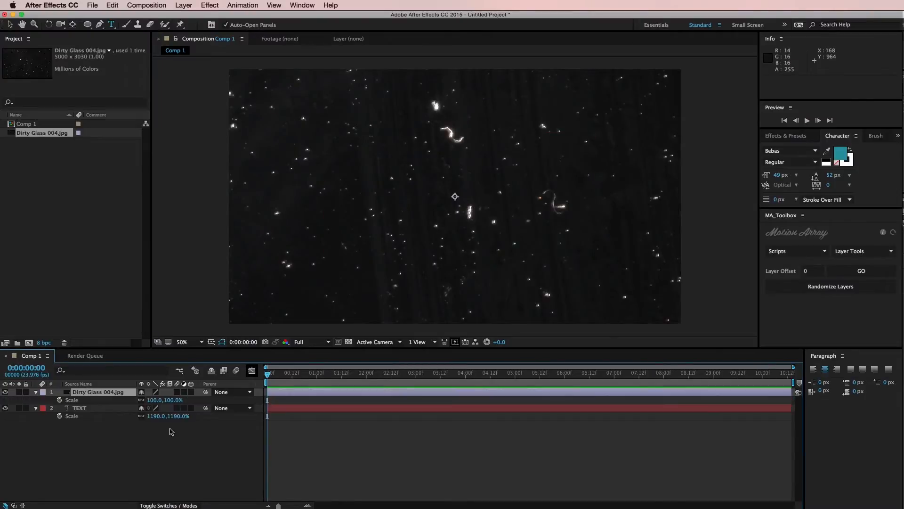
{"action": "mouse_move", "coordinate": [175, 403]}
{"action": "left_mouse_down"}
{"action": "mouse_move", "coordinate": [141, 402]}
{"action": "mouse_move", "coordinate": [160, 399]}
{"action": "left_mouse_up"}
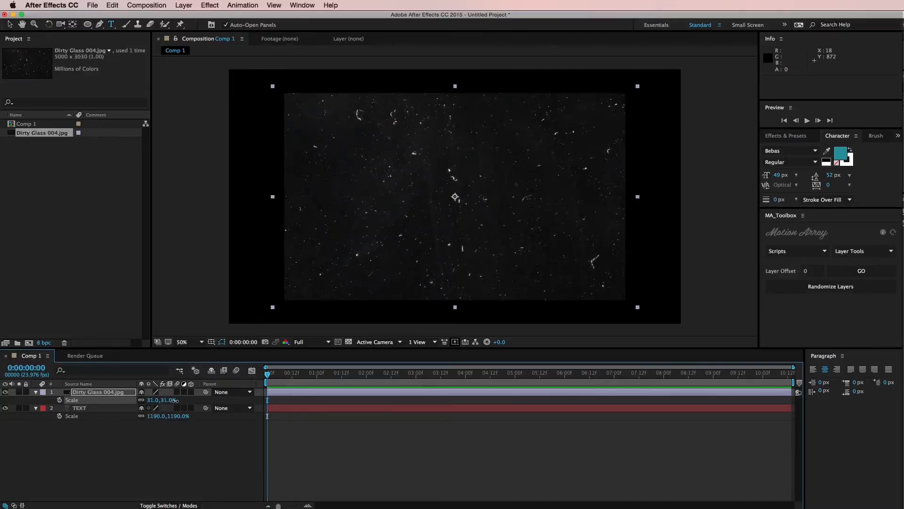
Step: Duplicate the TEXT layer above the Dirty Glass texture and use the copy as the texture's alpha track matte
{"action": "left_click", "coordinate": [112, 411]}
{"action": "key", "text": "super+d"}
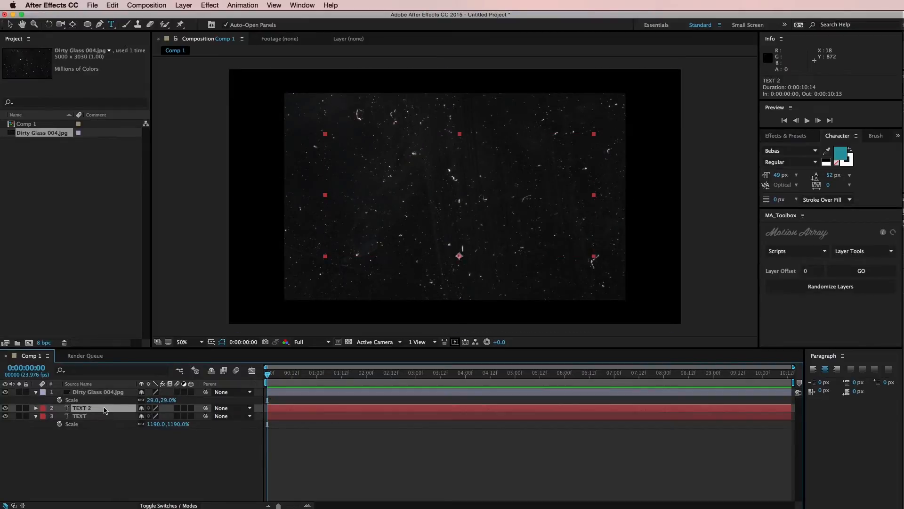
{"action": "left_click_drag", "start_coordinate": [108, 407], "coordinate": [103, 392]}
{"action": "left_click", "coordinate": [105, 400]}
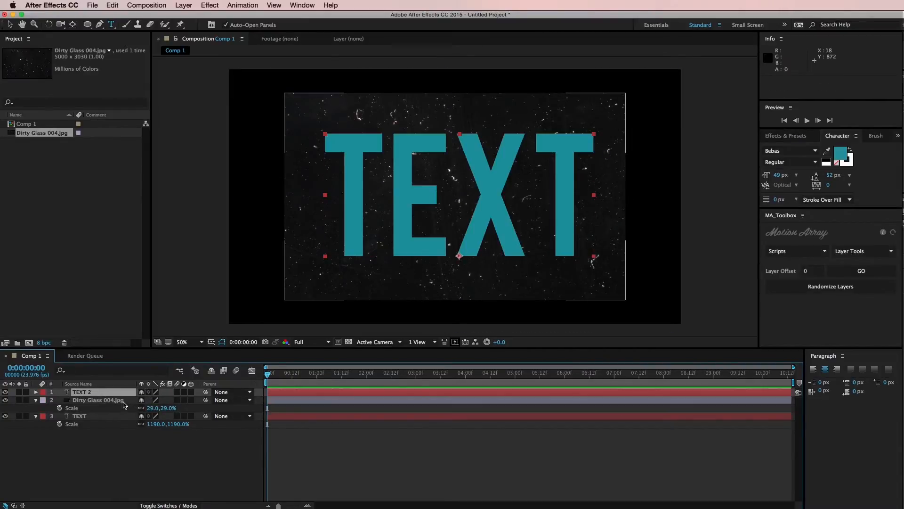
{"action": "left_click", "coordinate": [169, 505]}
{"action": "left_click", "coordinate": [190, 399]}
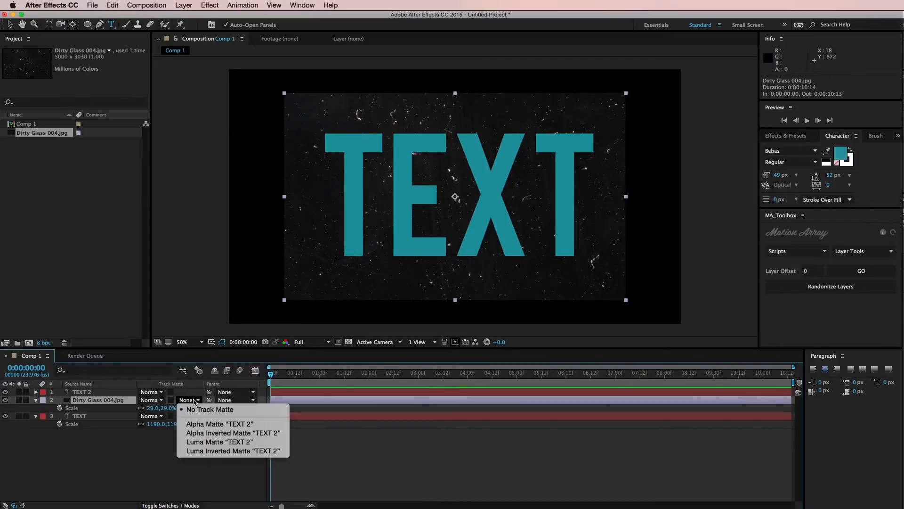
{"action": "left_click", "coordinate": [114, 395]}
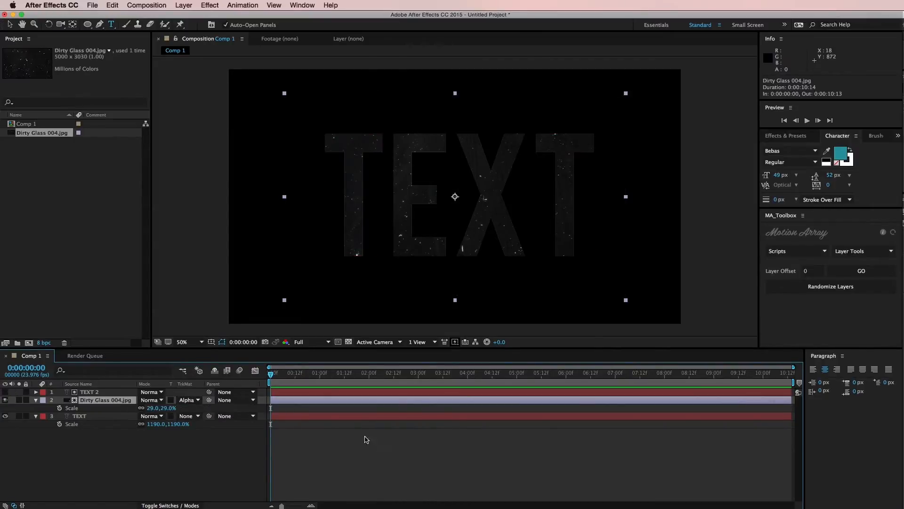
Step: Set the matted Dirty Glass texture's blending mode to Screen
{"action": "left_click", "coordinate": [152, 408]}
{"action": "left_click", "coordinate": [153, 400]}
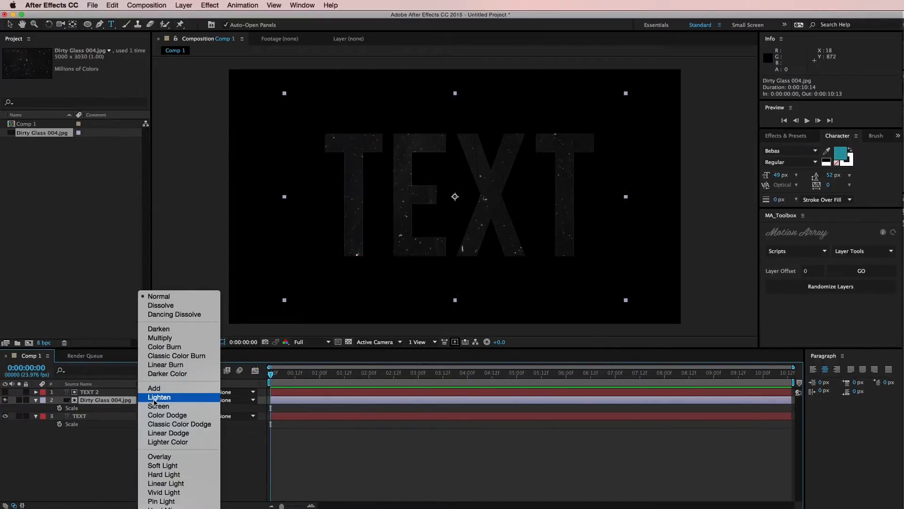
{"action": "left_click", "coordinate": [165, 408]}
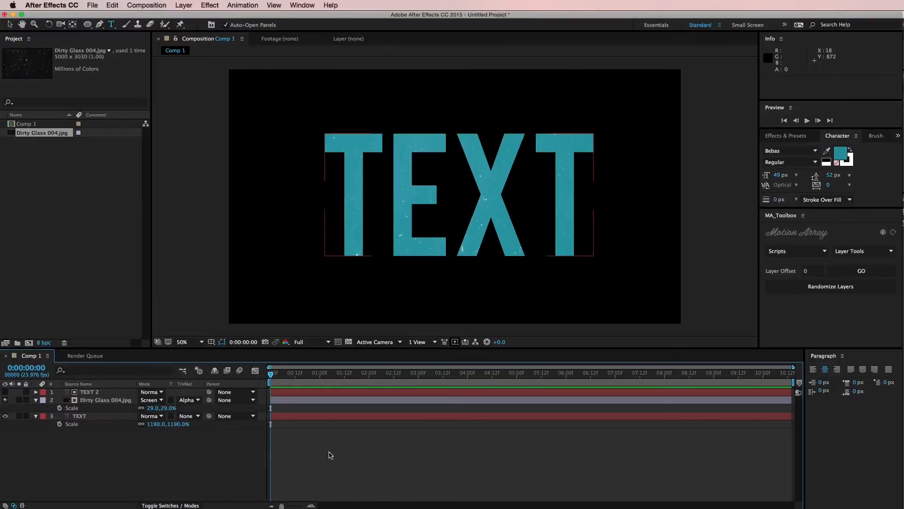
Step: Delete the Dirty Glass texture and the duplicated TEXT 2 matte layer
{"action": "left_click", "coordinate": [107, 400]}
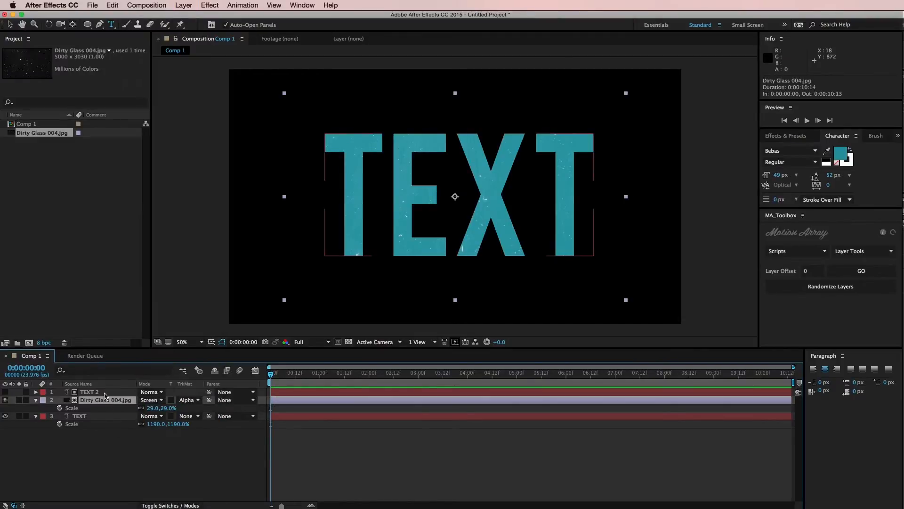
{"action": "left_click", "coordinate": [107, 393], "text": "shift"}
{"action": "key", "text": "Delete"}
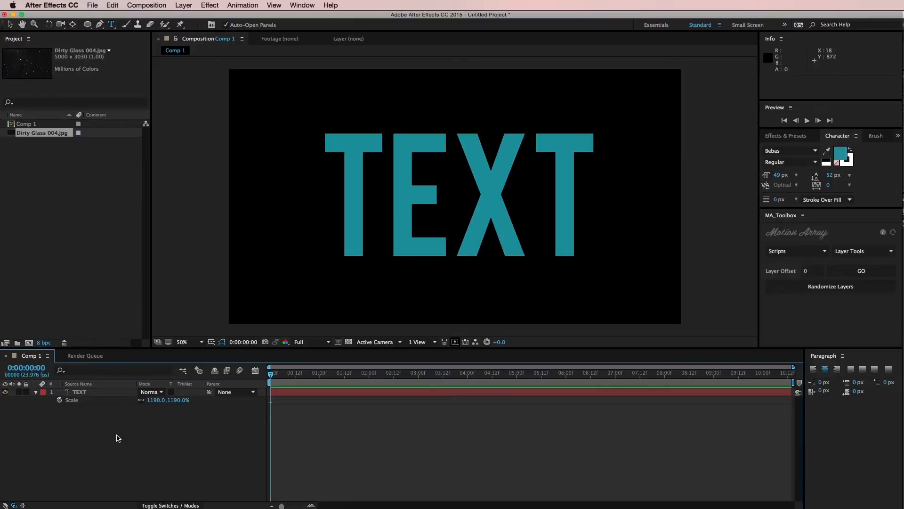
Step: Add Dirty Glass 004.jpg above the TEXT layer at 40% scale and turn on Preserve Underlying Transparency for it
{"action": "left_click_drag", "start_coordinate": [48, 138], "coordinate": [98, 393]}
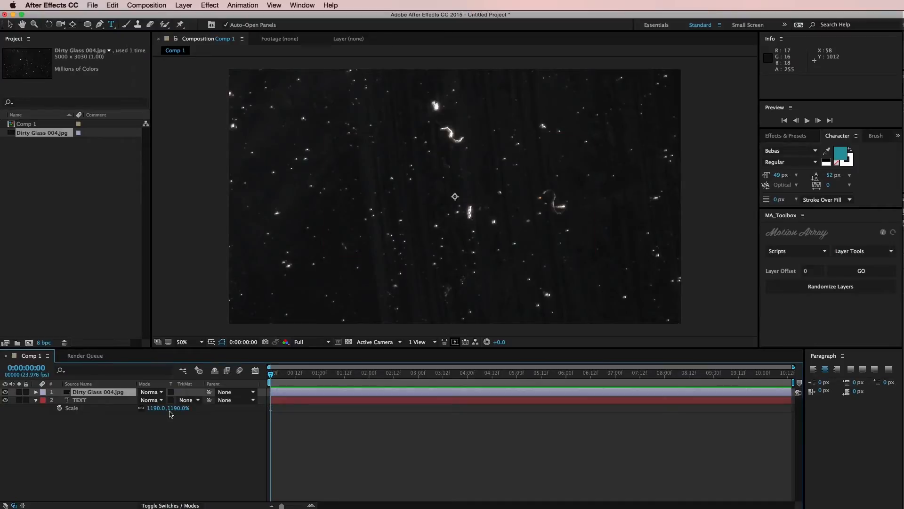
{"action": "key", "text": "s"}
{"action": "left_click_drag", "start_coordinate": [155, 399], "coordinate": [136, 398]}
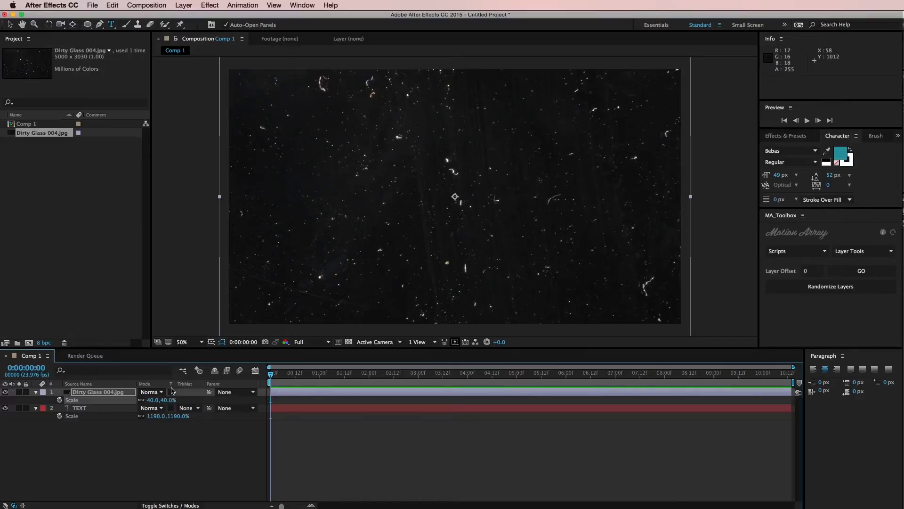
{"action": "left_click", "coordinate": [171, 391]}
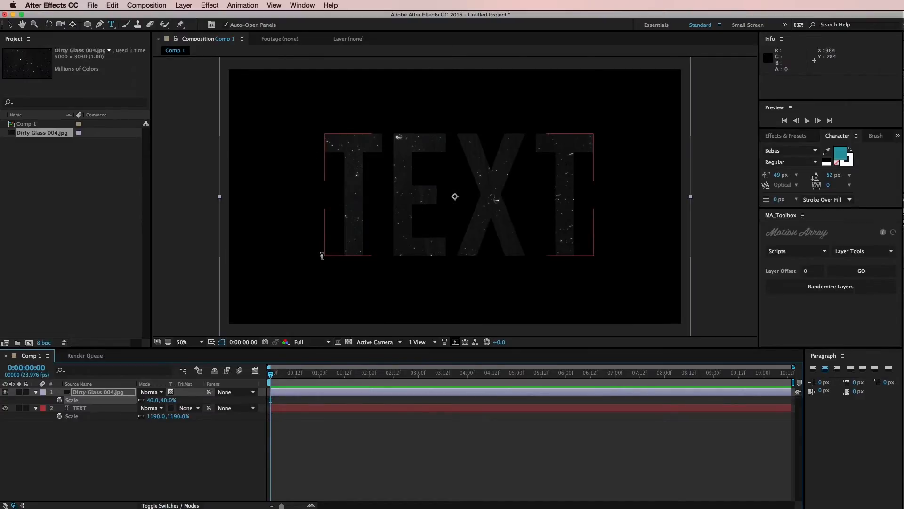
Step: Set the Dirty Glass texture's blending mode to Screen and reduce its scale to 31%
{"action": "left_click", "coordinate": [123, 408]}
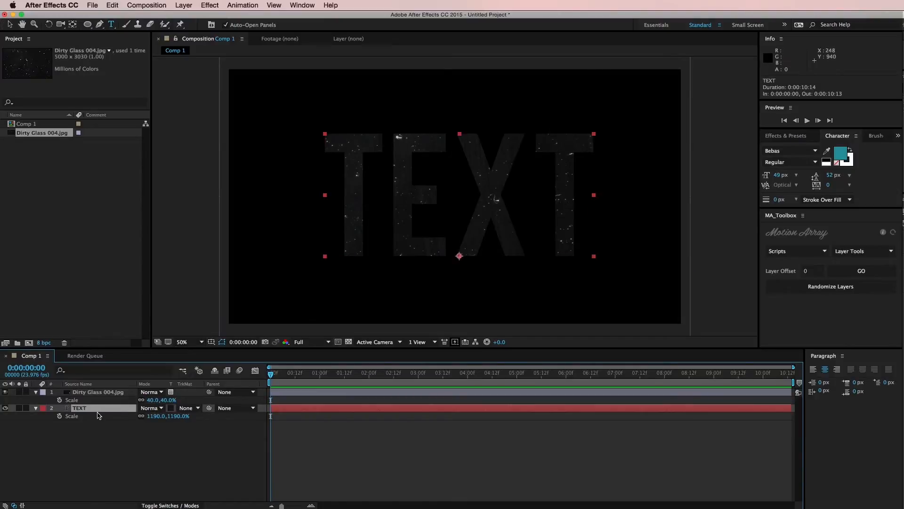
{"action": "left_click", "coordinate": [150, 408]}
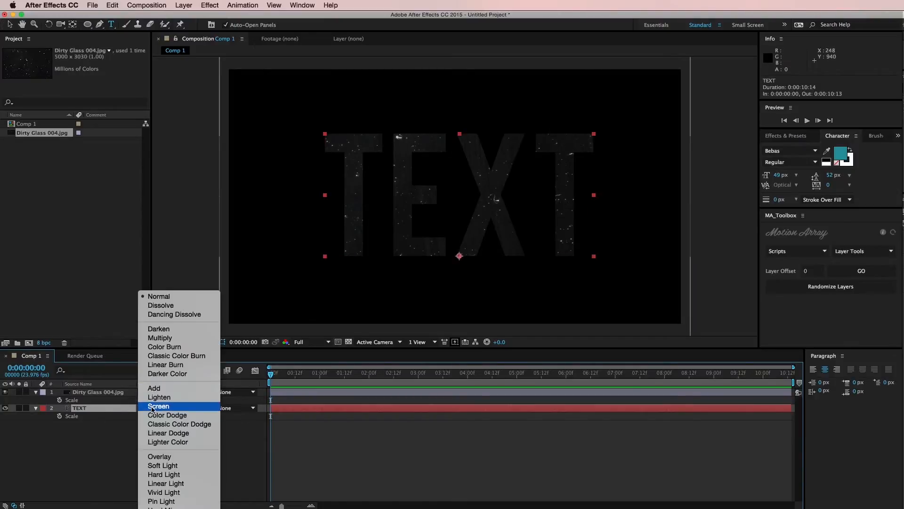
{"action": "left_click", "coordinate": [153, 410]}
{"action": "left_click", "coordinate": [389, 440]}
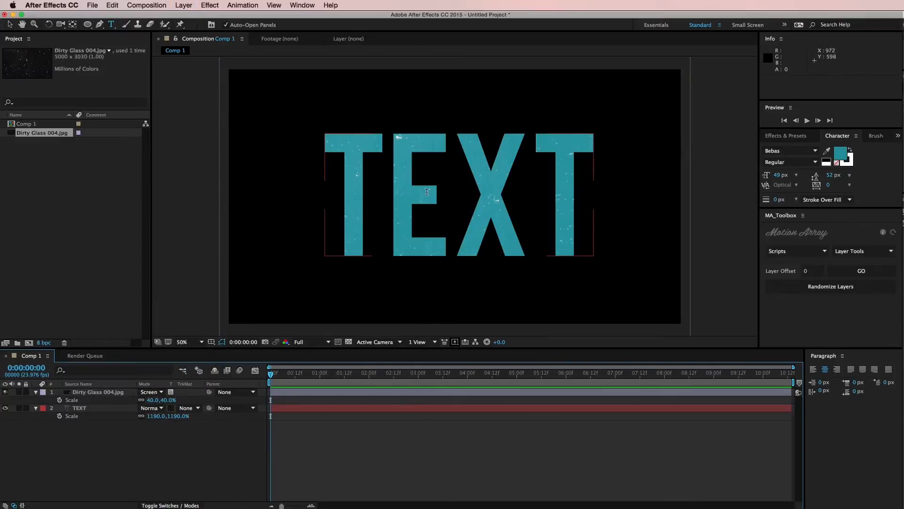
{"action": "left_click_drag", "start_coordinate": [170, 400], "coordinate": [168, 400]}
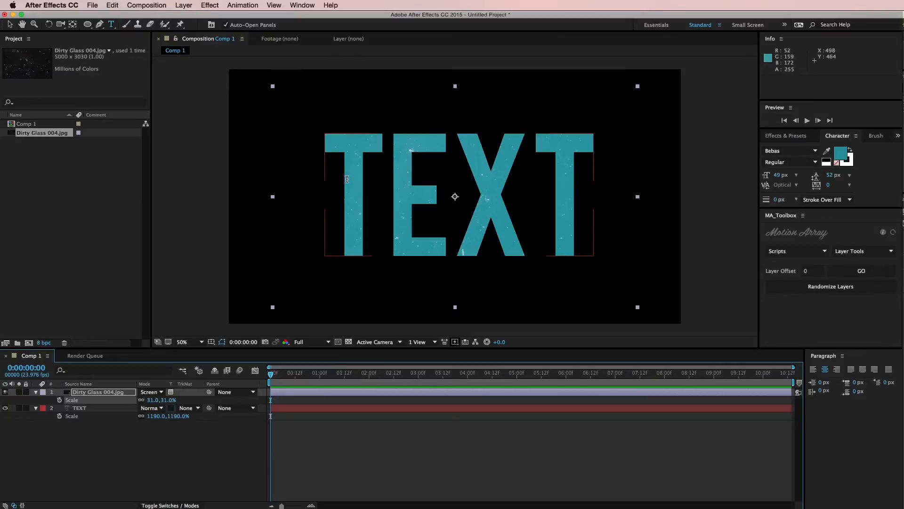
{"action": "left_click", "coordinate": [85, 409]}
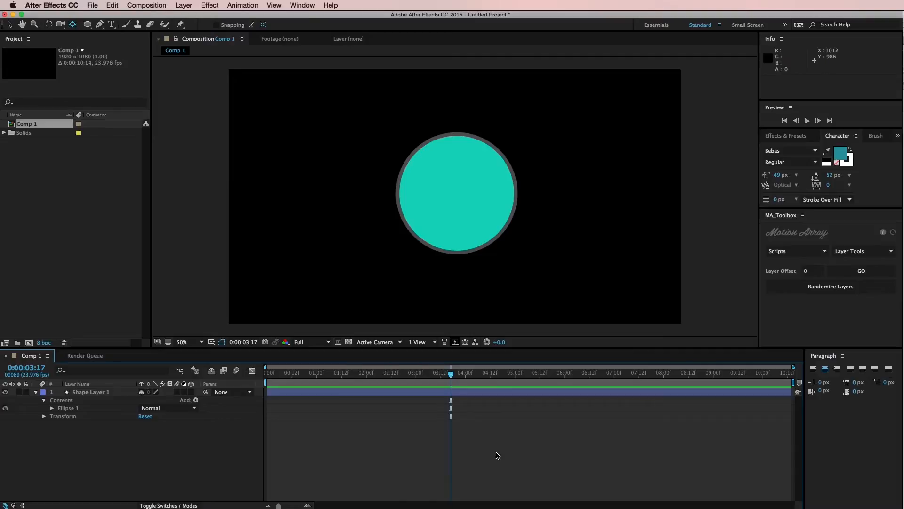
{"action": "left_click", "coordinate": [494, 389]}
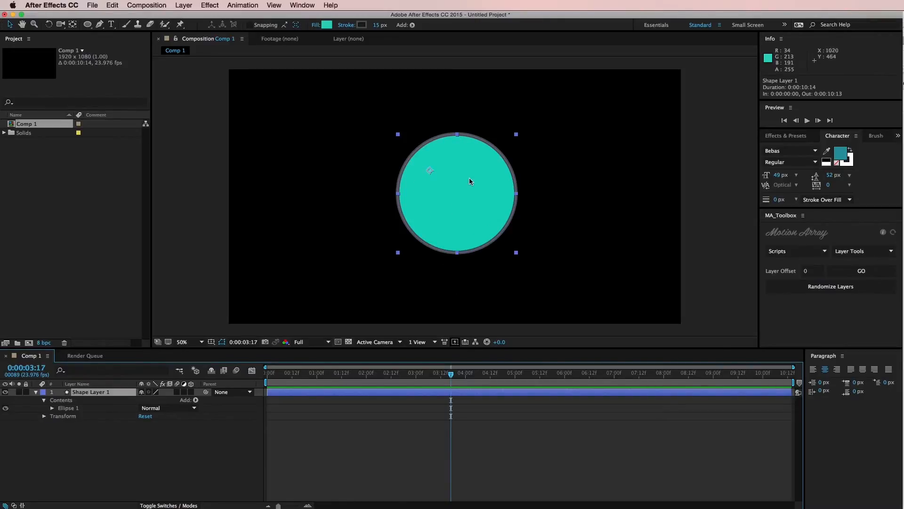
{"action": "left_click", "coordinate": [493, 449]}
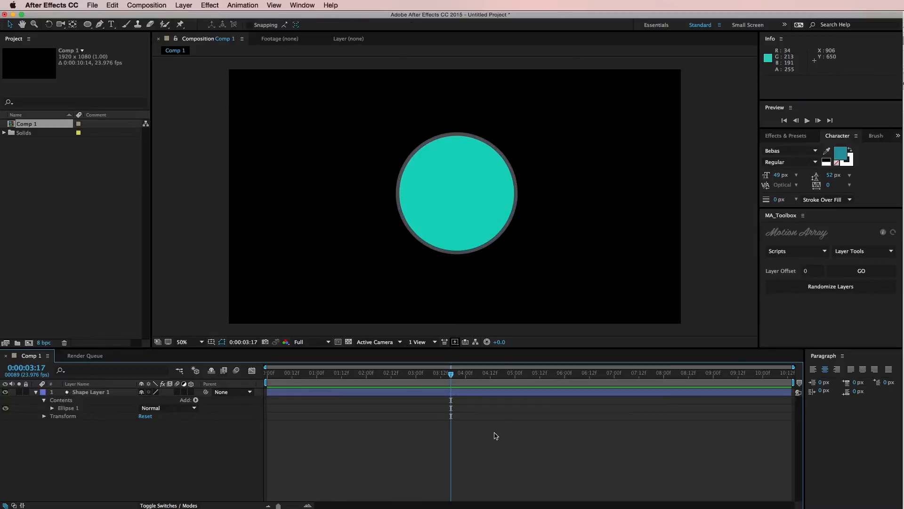
Step: Center the circle shape layer's anchor point within the circle
{"action": "left_click", "coordinate": [450, 164]}
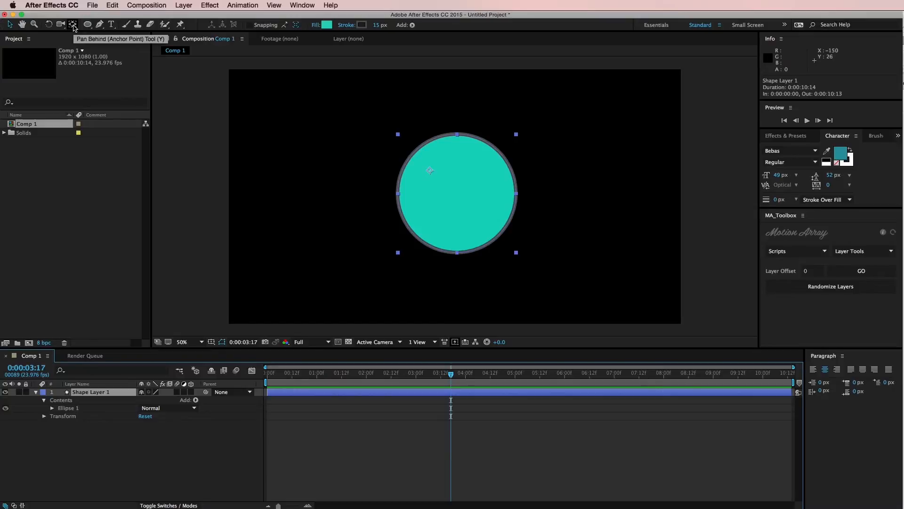
{"action": "left_click", "coordinate": [73, 24]}
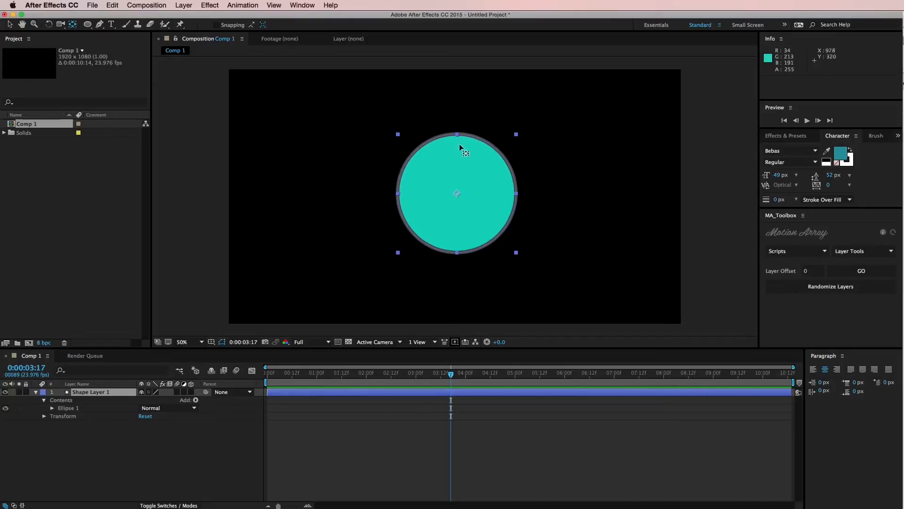
Step: Add a text layer reading "Thest" below and beside the circle
{"action": "left_click", "coordinate": [503, 394]}
{"action": "key", "text": "super+t"}
{"action": "left_click", "coordinate": [357, 270]}
{"action": "type", "text": "Thest"}
{"action": "left_click", "coordinate": [333, 450]}
{"action": "left_click", "coordinate": [348, 400]}
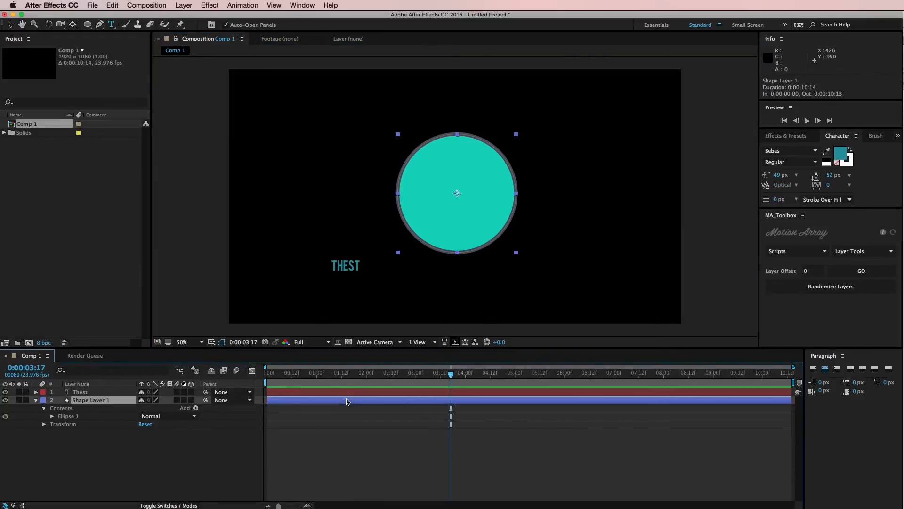
Step: Scale the Thest text layer to 883% and move it over the circle at about 934, 858
{"action": "left_click", "coordinate": [345, 393]}
{"action": "key", "text": "s"}
{"action": "left_click_drag", "start_coordinate": [171, 401], "coordinate": [223, 399]}
{"action": "key", "text": "v"}
{"action": "left_click_drag", "start_coordinate": [335, 262], "coordinate": [433, 268]}
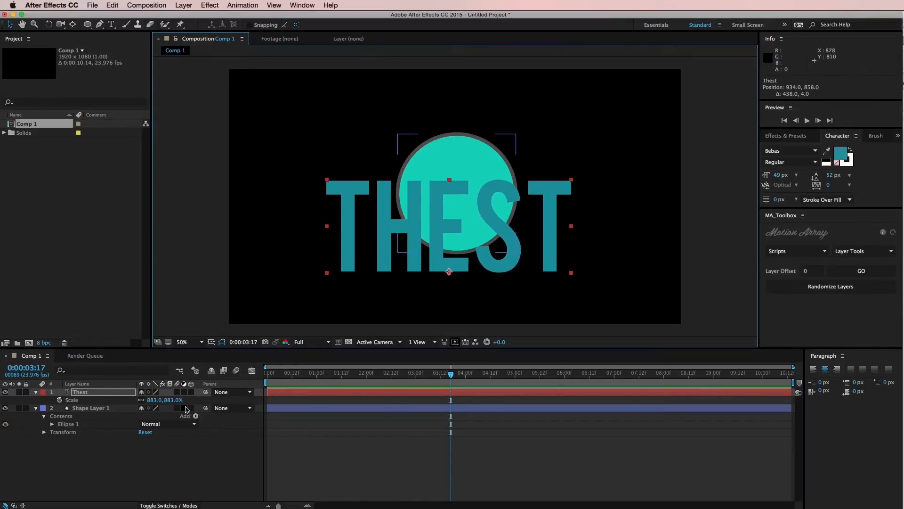
Step: Hide Shape Layer 1 and center the Thest text layer's anchor point within its letters
{"action": "left_click", "coordinate": [5, 408]}
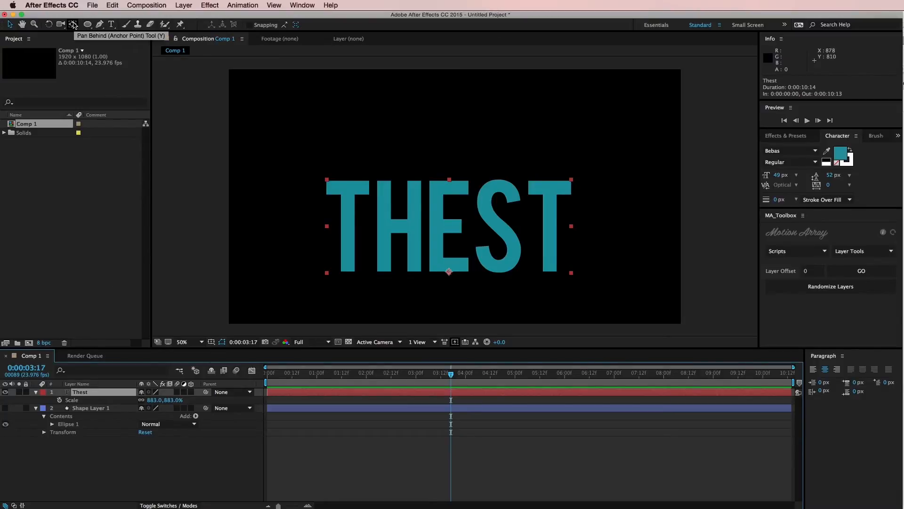
{"action": "double_click", "coordinate": [73, 25]}
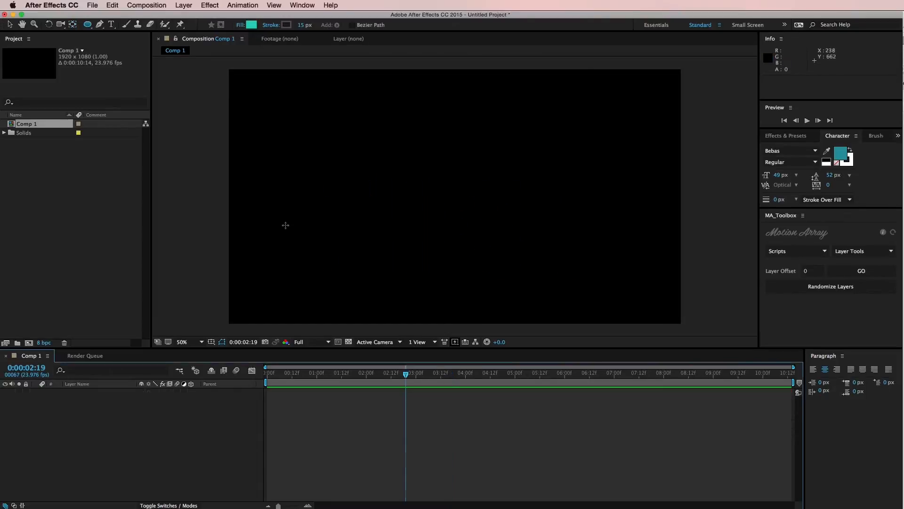
Step: Draw a wide ellipse of about 1574 by 723 px and move it to the middle of the composition
{"action": "mouse_move", "coordinate": [276, 250]}
{"action": "left_mouse_down"}
{"action": "mouse_move", "coordinate": [509, 126]}
{"action": "mouse_move", "coordinate": [656, 113]}
{"action": "mouse_move", "coordinate": [647, 80]}
{"action": "left_mouse_up"}
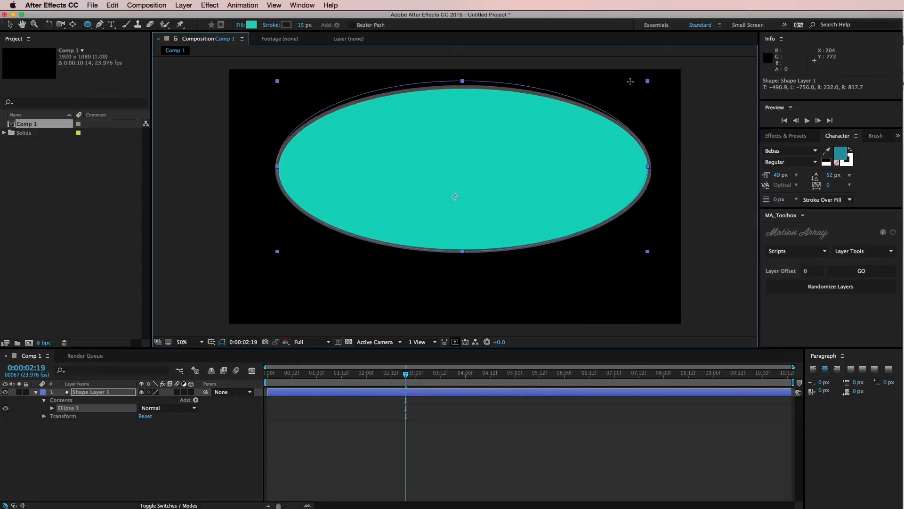
{"action": "key", "text": "v"}
{"action": "left_click_drag", "start_coordinate": [496, 161], "coordinate": [488, 194]}
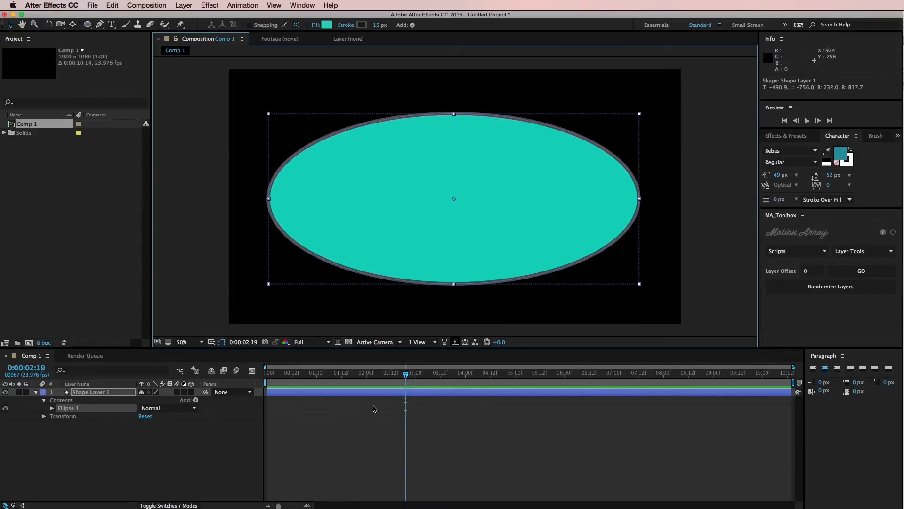
Step: Trim the start of Shape Layer 1 to 0:00:01:00
{"action": "left_click_drag", "start_coordinate": [403, 376], "coordinate": [288, 391]}
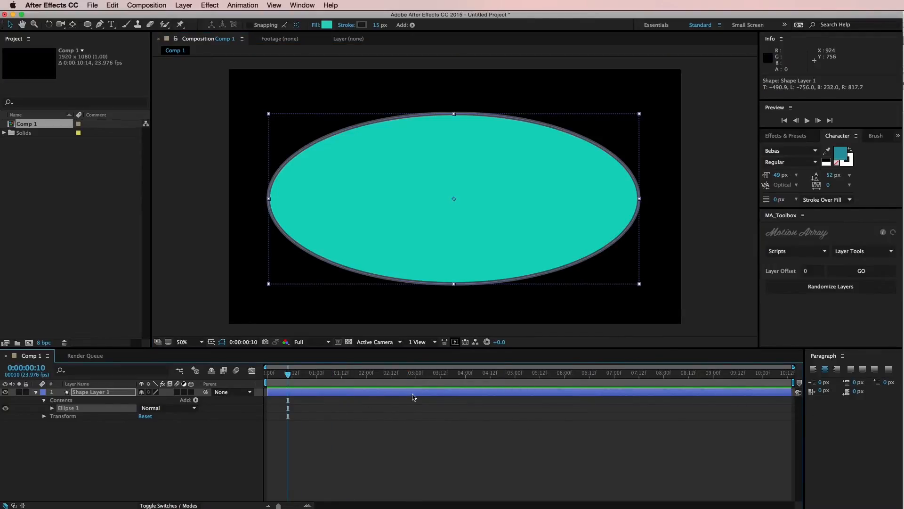
{"action": "mouse_move", "coordinate": [317, 376]}
{"action": "left_mouse_down"}
{"action": "mouse_move", "coordinate": [299, 377]}
{"action": "mouse_move", "coordinate": [371, 380]}
{"action": "mouse_move", "coordinate": [317, 389]}
{"action": "left_mouse_up"}
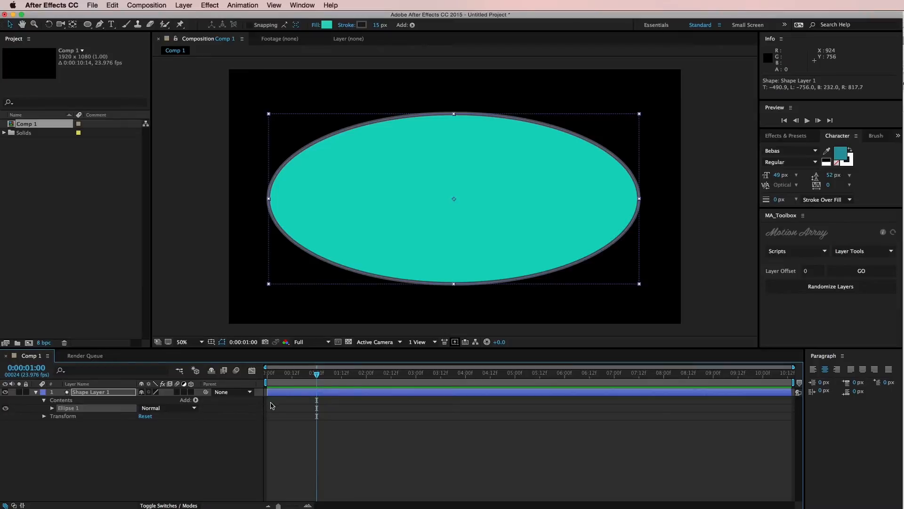
{"action": "left_click", "coordinate": [286, 393]}
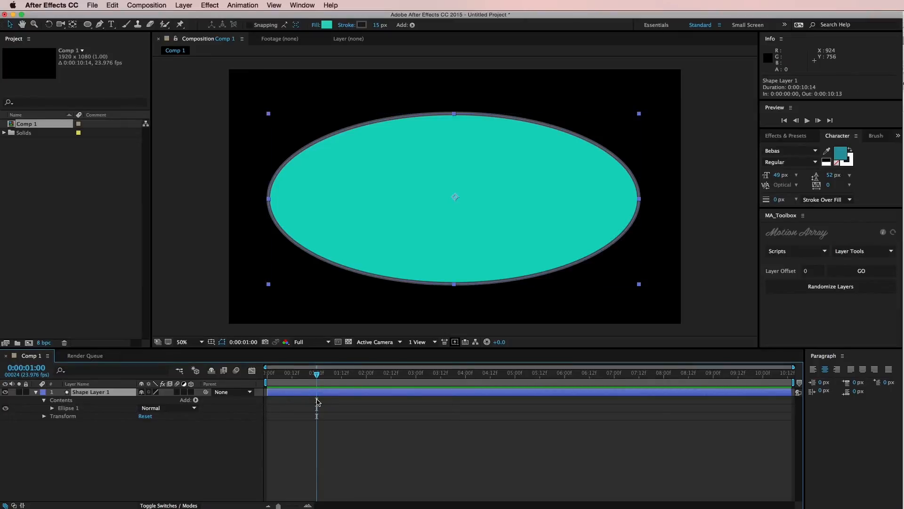
{"action": "key", "text": "alt+bracketleft"}
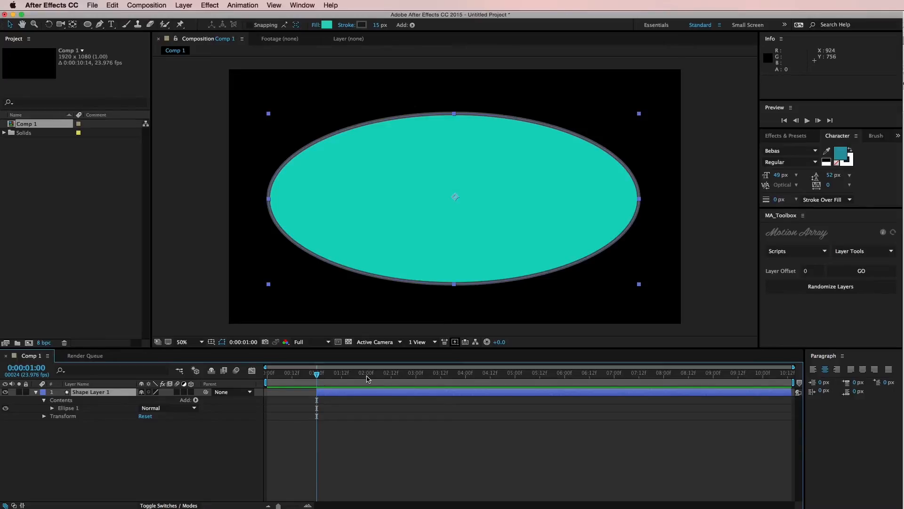
Step: Trim the end of Shape Layer 1 to 0:00:02:00 and scrub back within the trimmed layer
{"action": "left_click", "coordinate": [367, 377]}
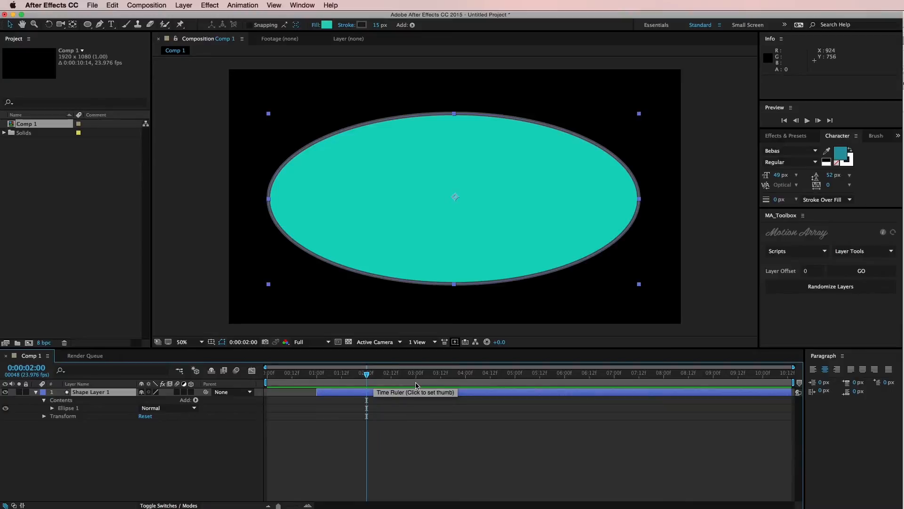
{"action": "key", "text": "alt+bracketright"}
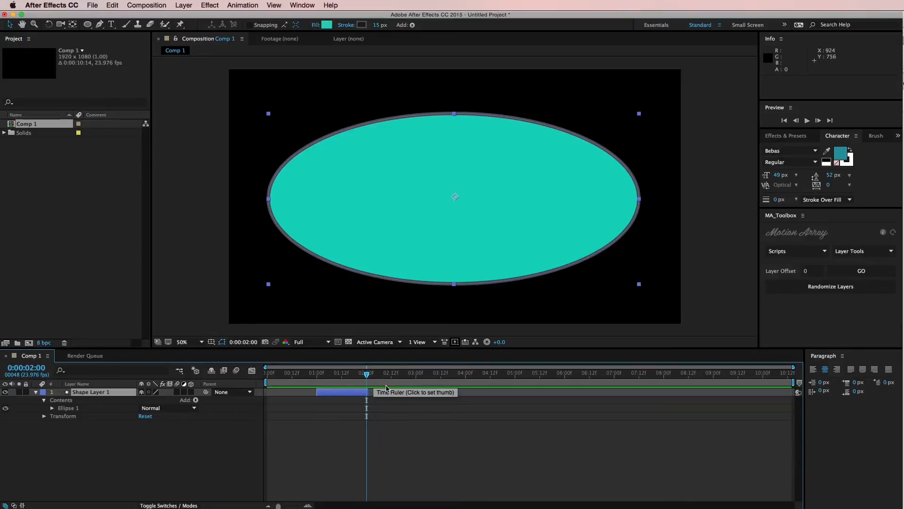
{"action": "left_click_drag", "start_coordinate": [367, 377], "coordinate": [349, 391]}
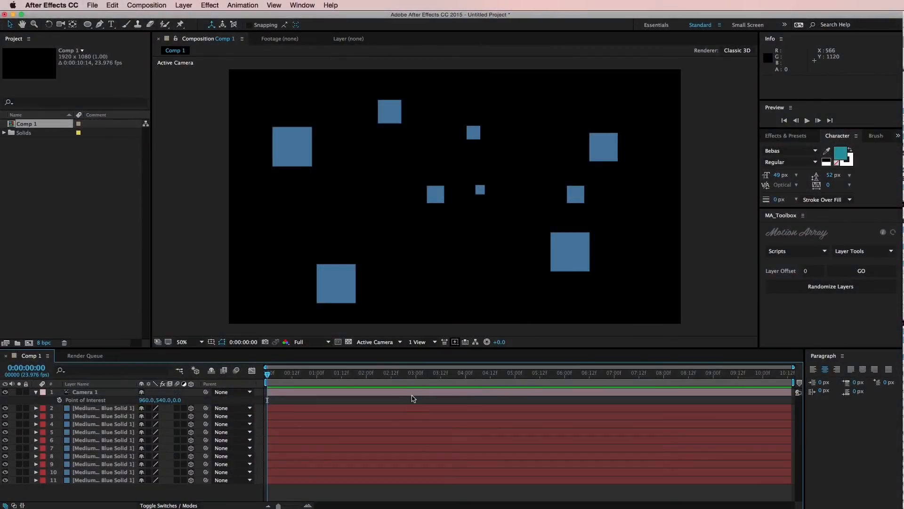
Step: Adjust Camera 1's position and undo a trial Point of Interest change to 970, 540, 0
{"action": "left_click", "coordinate": [410, 395]}
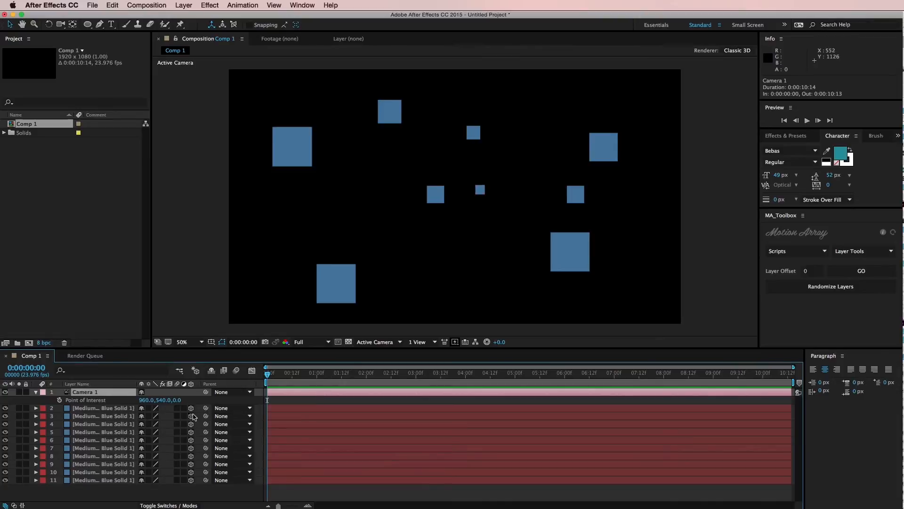
{"action": "key", "text": "p"}
{"action": "left_click_drag", "start_coordinate": [183, 400], "coordinate": [148, 403]}
{"action": "key", "text": "a"}
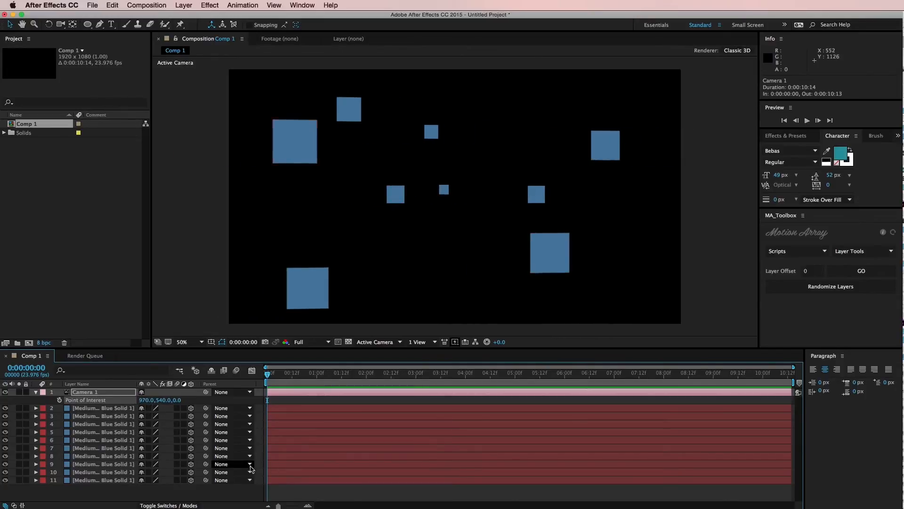
{"action": "key", "text": "super+z"}
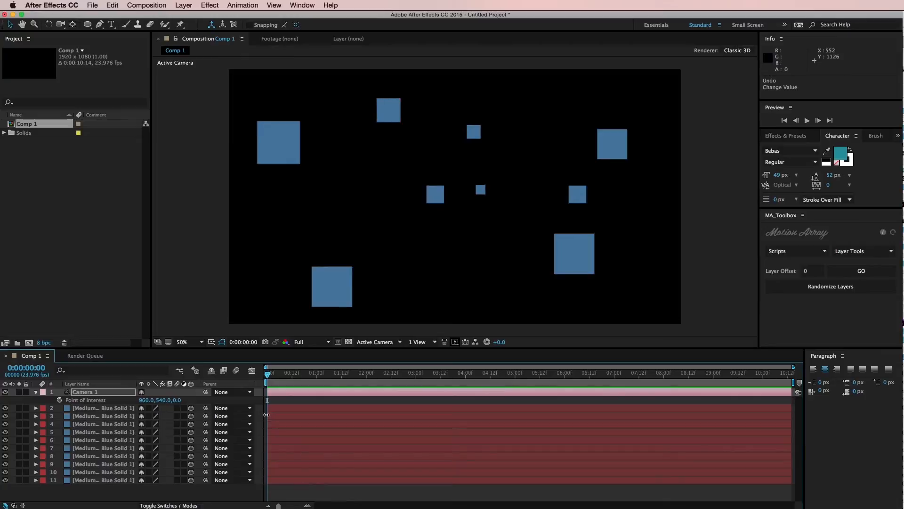
Step: Add a new null object above Camera 1
{"action": "left_click", "coordinate": [286, 397]}
{"action": "left_click", "coordinate": [286, 394]}
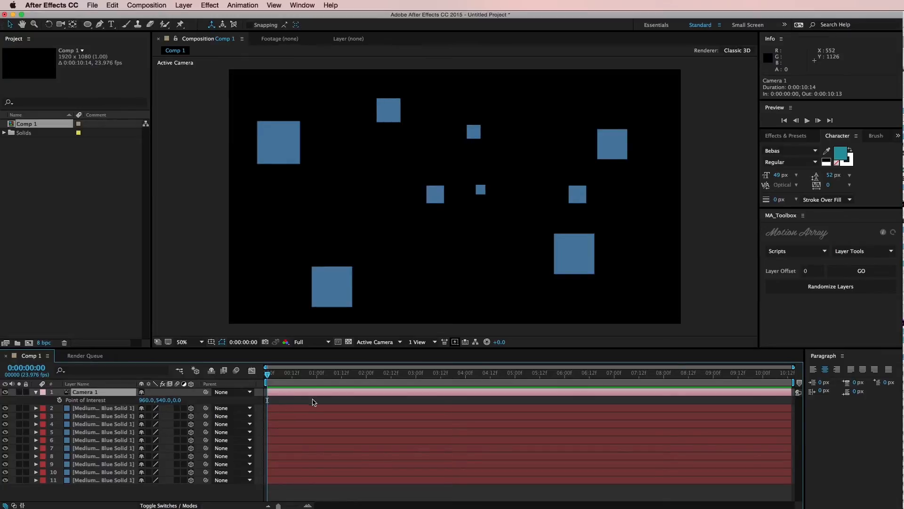
{"action": "left_click", "coordinate": [186, 6]}
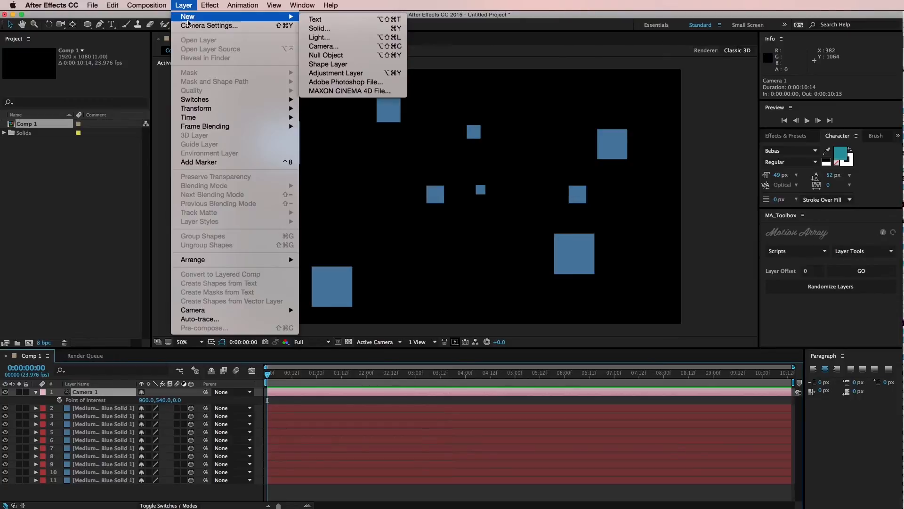
{"action": "left_click", "coordinate": [190, 27]}
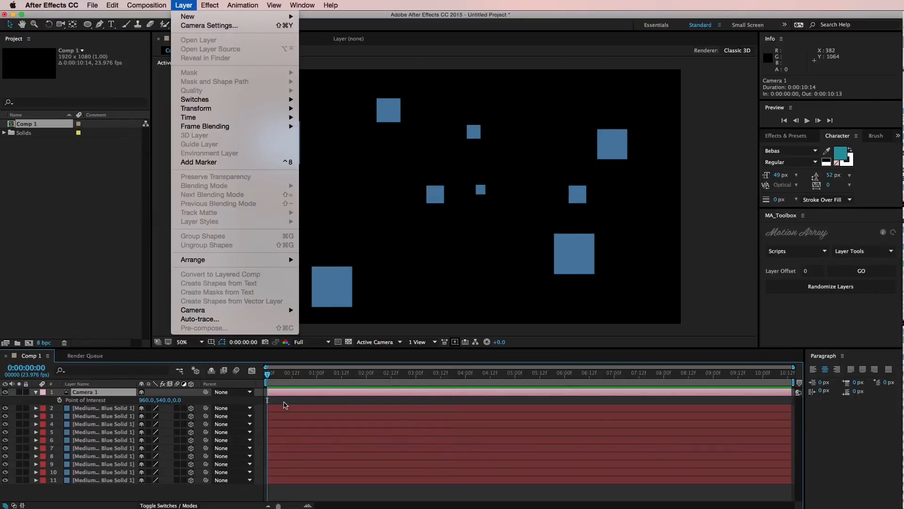
{"action": "left_click", "coordinate": [187, 6]}
{"action": "mouse_move", "coordinate": [187, 17]}
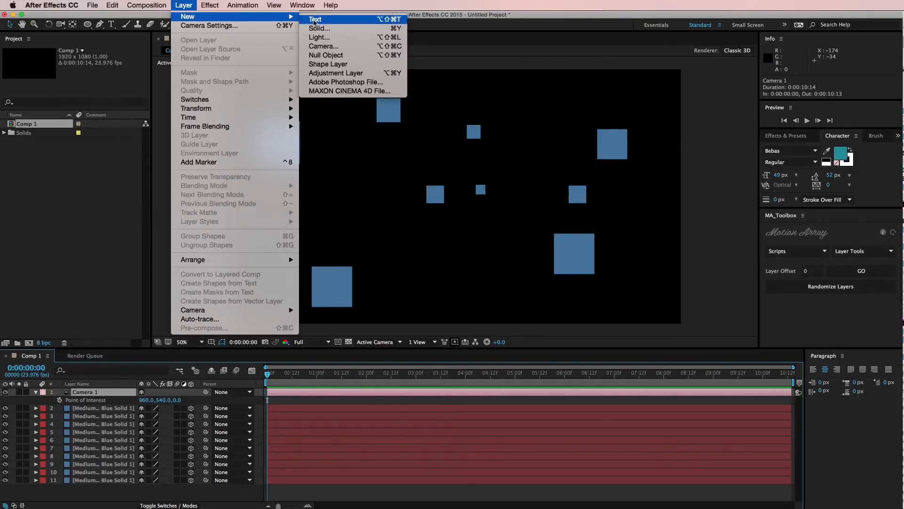
{"action": "left_click", "coordinate": [329, 56]}
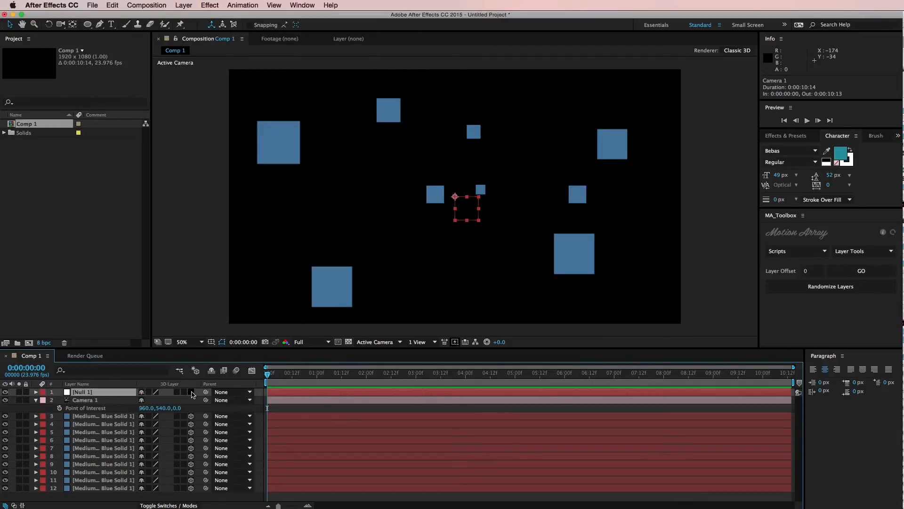
Step: Make the null a 3D layer with Camera 1 parented to it, and set the null's position to 880, 540, -920
{"action": "left_click", "coordinate": [113, 401]}
{"action": "left_click_drag", "start_coordinate": [206, 400], "coordinate": [160, 404]}
{"action": "key", "text": "p"}
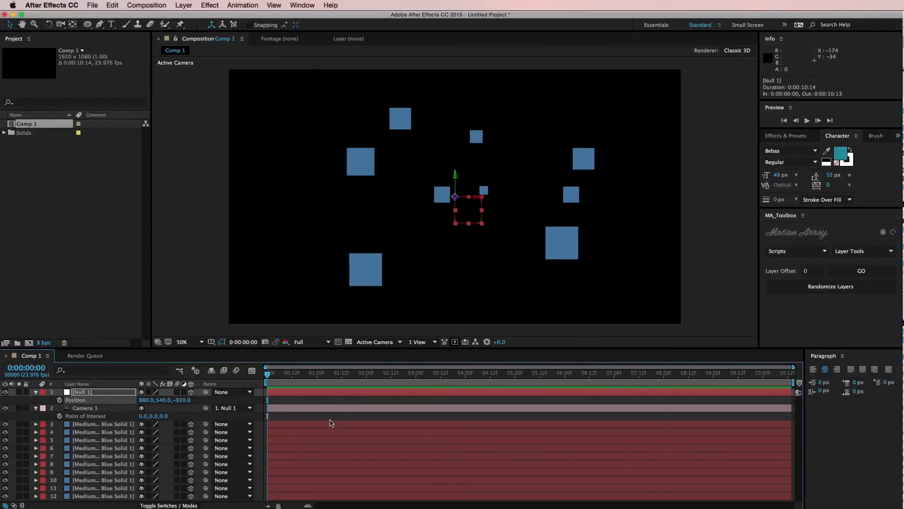
Step: Examine the One-Node and Two-Node type options in Camera 1's settings without changing them
{"action": "double_click", "coordinate": [105, 408]}
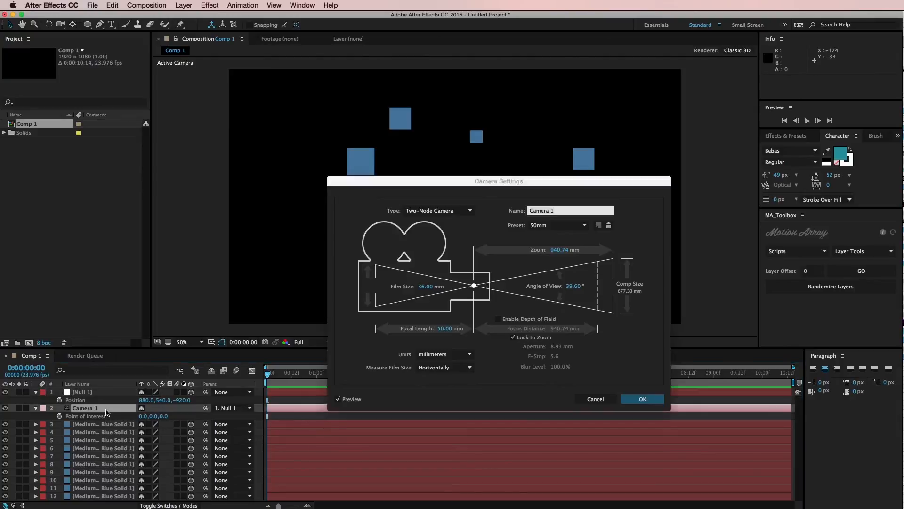
{"action": "left_click", "coordinate": [415, 211]}
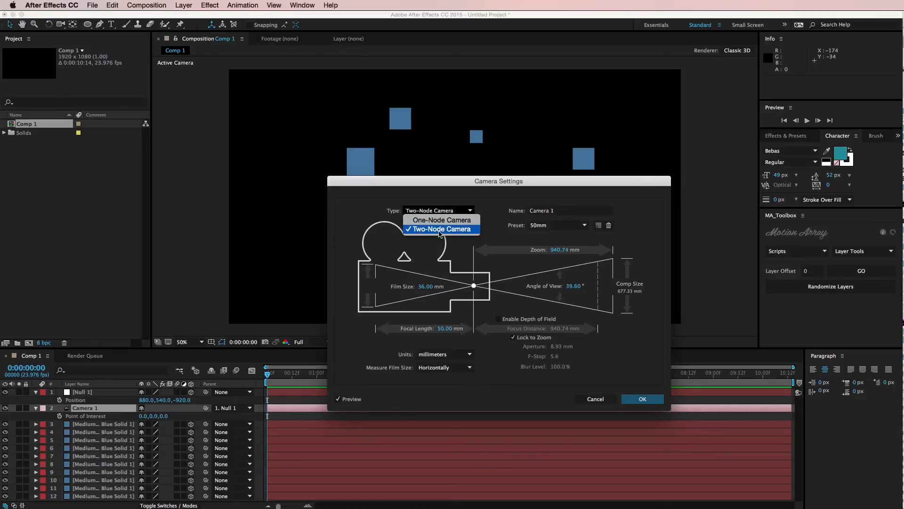
{"action": "left_click", "coordinate": [474, 252]}
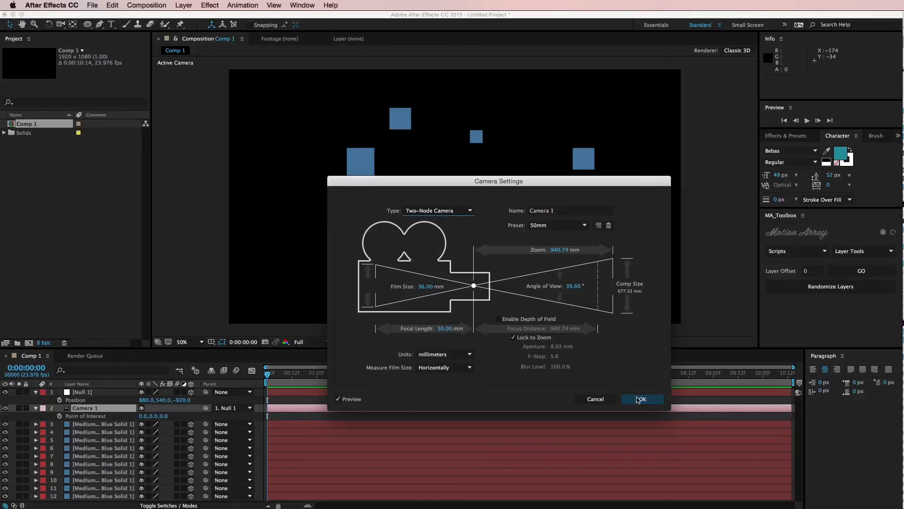
{"action": "left_click", "coordinate": [606, 402]}
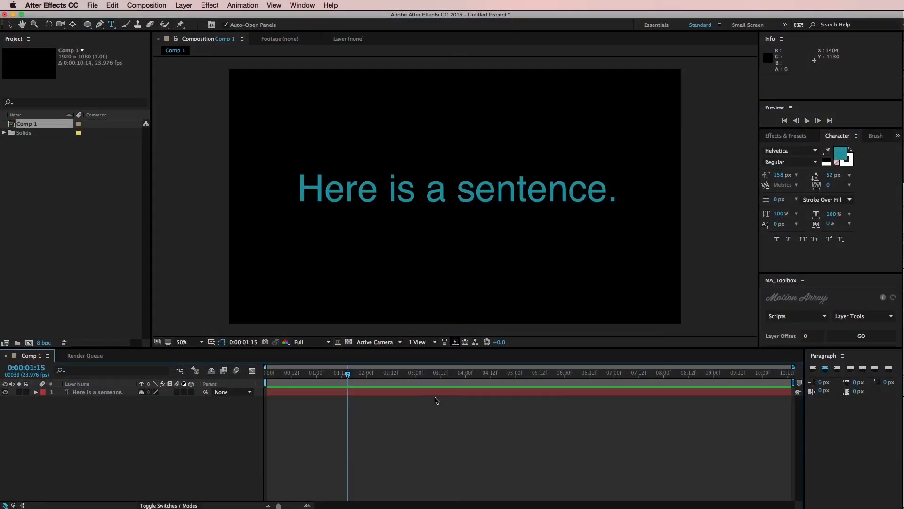
Step: Select all the text of the "Here is a sentence." layer and examine its kerning options
{"action": "left_click", "coordinate": [436, 393]}
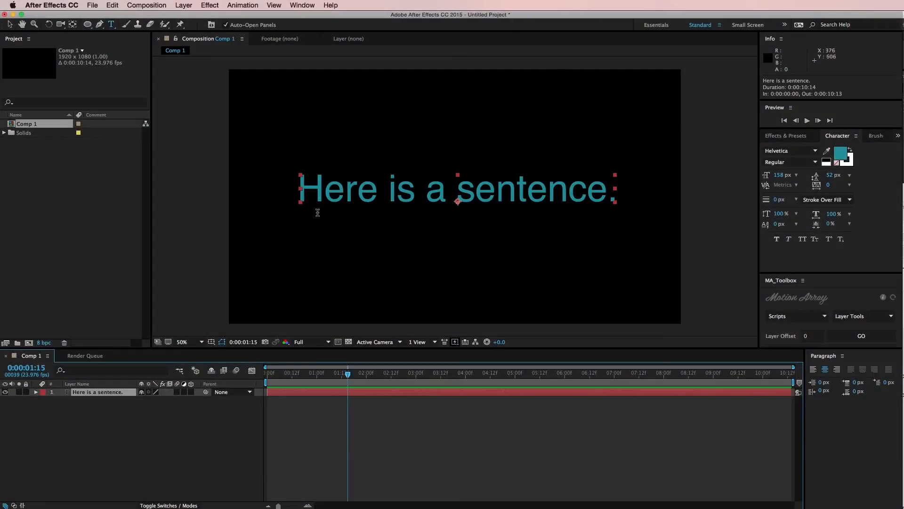
{"action": "left_click", "coordinate": [441, 427]}
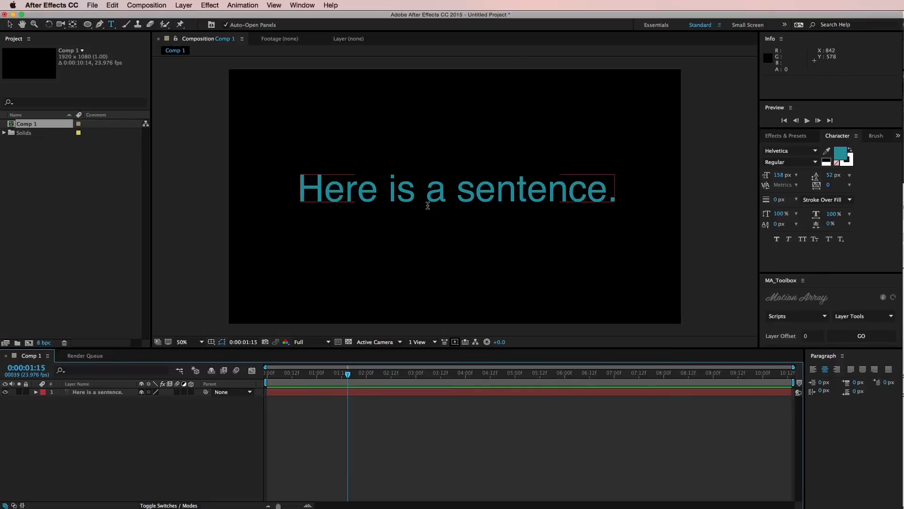
{"action": "double_click", "coordinate": [532, 394]}
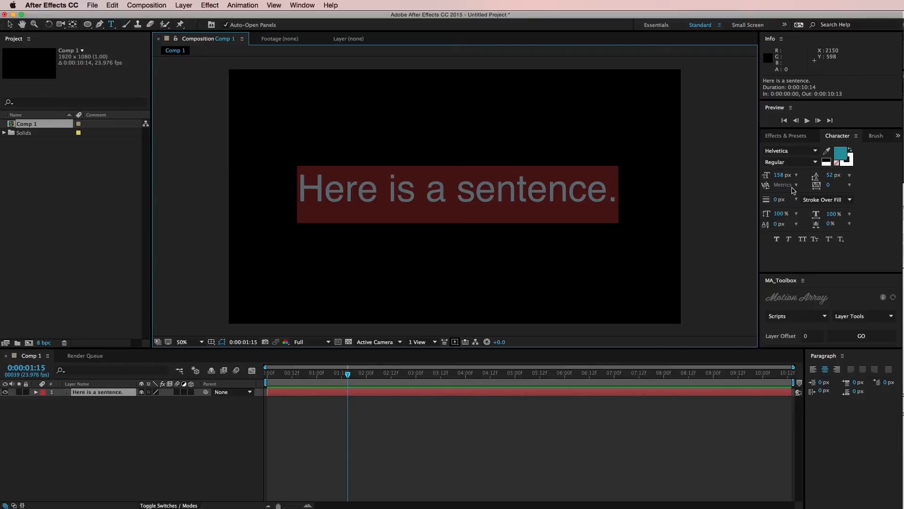
{"action": "left_click", "coordinate": [795, 185]}
{"action": "left_click", "coordinate": [794, 202]}
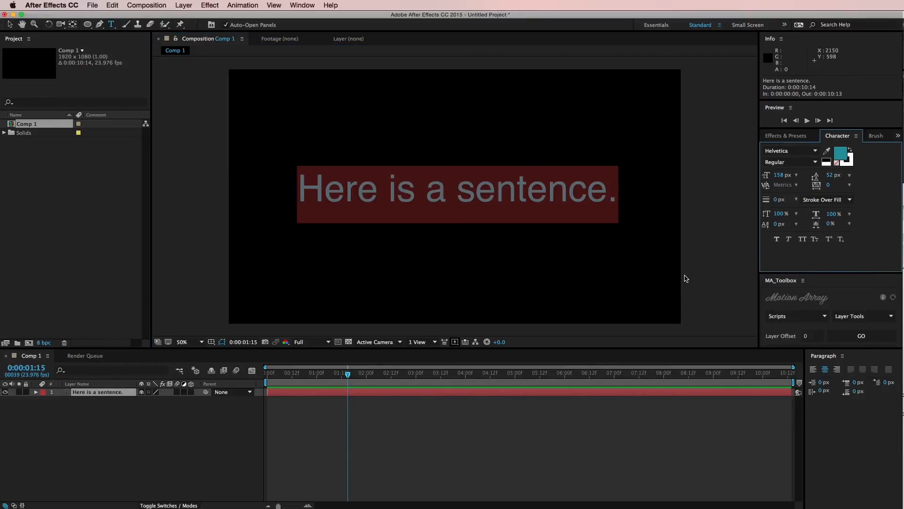
Step: Switch the sentence to Optical kerning and set the kerning between the first "n" and "t" of "sentence" to 12
{"action": "left_click", "coordinate": [535, 449]}
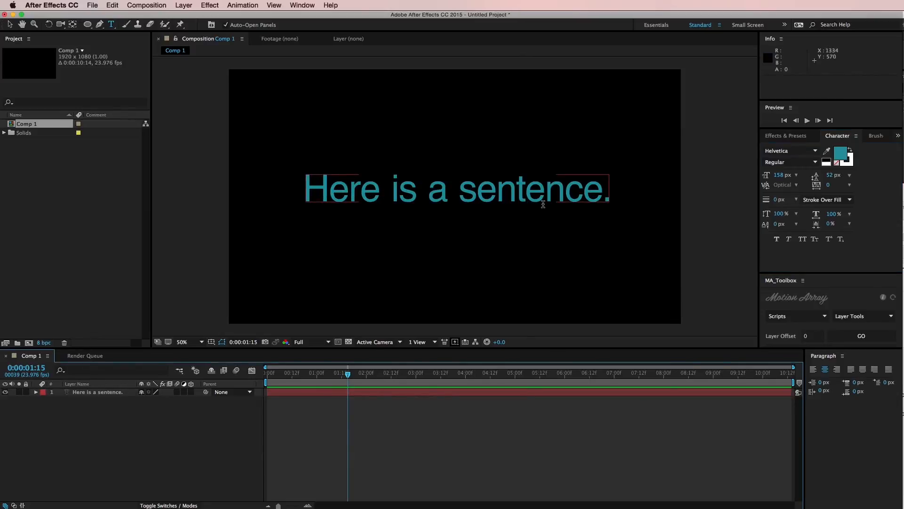
{"action": "left_click", "coordinate": [459, 393]}
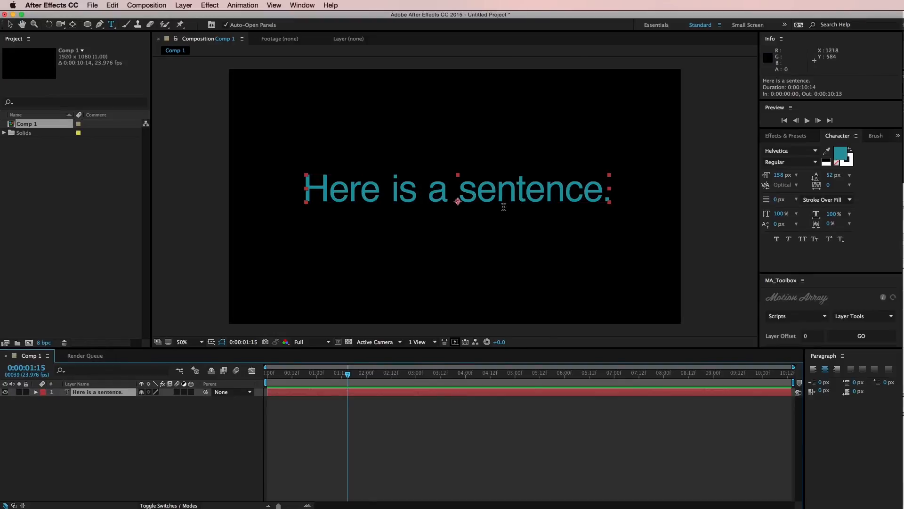
{"action": "left_click", "coordinate": [518, 188]}
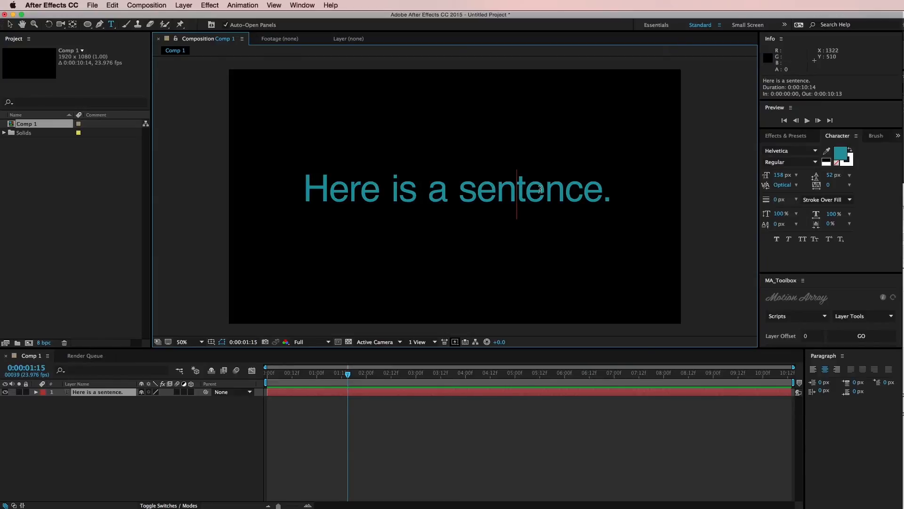
{"action": "key", "text": "alt+Right"}
{"action": "key", "text": "alt+Right"}
{"action": "key", "text": "alt+Right"}
{"action": "key", "text": "alt+Right"}
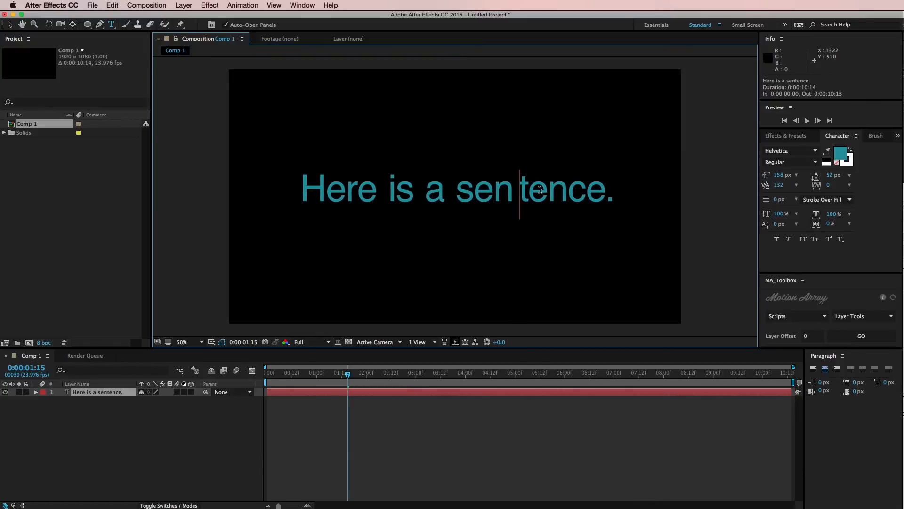
{"action": "key", "text": "alt+Left"}
{"action": "key", "text": "alt+Left"}
Step: Tighten the letter pairs in "sentence", with the kerning between the second "e" and second "n" at -65
{"action": "key", "text": "alt+Left"}
{"action": "key", "text": "alt+Left"}
{"action": "key", "text": "alt+Left"}
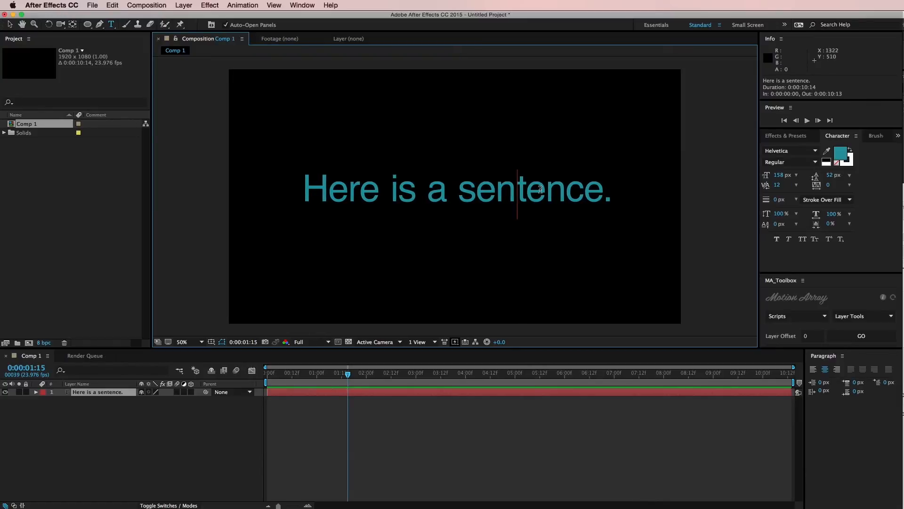
{"action": "key", "text": "Right"}
{"action": "key", "text": "Right"}
{"action": "key", "text": "alt+Left"}
{"action": "key", "text": "alt+Left"}
{"action": "key", "text": "Right"}
{"action": "key", "text": "Right"}
{"action": "key", "text": "Left"}
{"action": "key", "text": "alt+Left"}
{"action": "key", "text": "alt+Left"}
{"action": "key", "text": "alt+Left"}
{"action": "key", "text": "Right"}
{"action": "key", "text": "Right"}
{"action": "key", "text": "alt+Left"}
{"action": "key", "text": "alt+Left"}
{"action": "key", "text": "Left"}
Step: Adjust more letter pairs in "sentence", setting the kerning between the first "e" and first "n" to -65
{"action": "key", "text": "alt+Left"}
{"action": "key", "text": "alt+Left"}
{"action": "key", "text": "Left"}
{"action": "key", "text": "Left"}
{"action": "key", "text": "Left"}
{"action": "key", "text": "Left"}
{"action": "key", "text": "Left"}
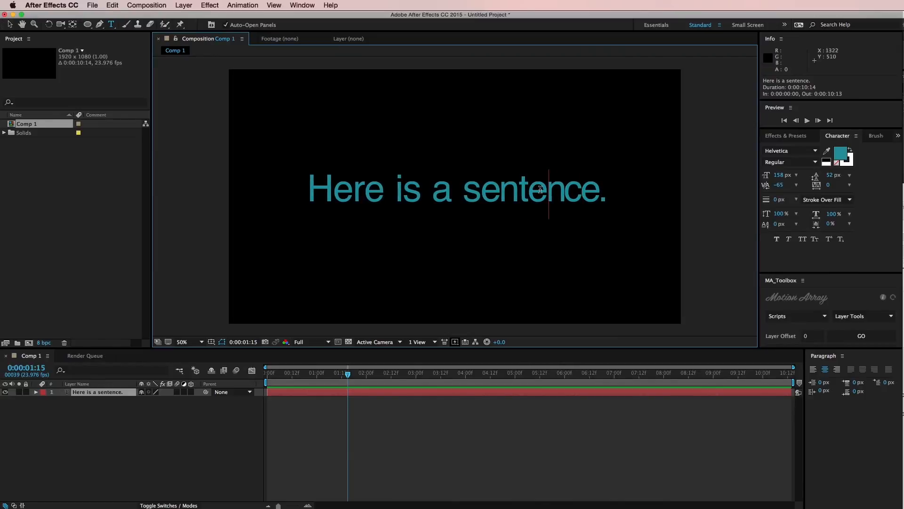
{"action": "key", "text": "alt+Left"}
{"action": "key", "text": "alt+Left"}
{"action": "key", "text": "Right"}
{"action": "key", "text": "Right"}
{"action": "key", "text": "Left"}
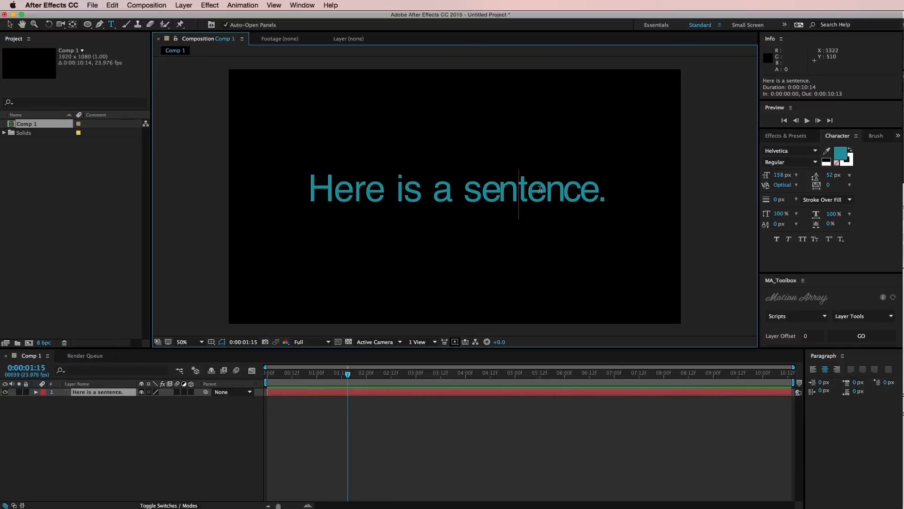
{"action": "key", "text": "alt+Left"}
{"action": "key", "text": "alt+Left"}
{"action": "key", "text": "alt+Left"}
{"action": "key", "text": "Left"}
{"action": "key", "text": "Left"}
{"action": "key", "text": "Left"}
{"action": "key", "text": "Right"}
{"action": "key", "text": "Right"}
{"action": "key", "text": "alt+Right"}
{"action": "key", "text": "alt+Right"}
{"action": "key", "text": "alt+Right"}
{"action": "key", "text": "alt+Right"}
{"action": "key", "text": "alt+Right"}
{"action": "key", "text": "alt+Right"}
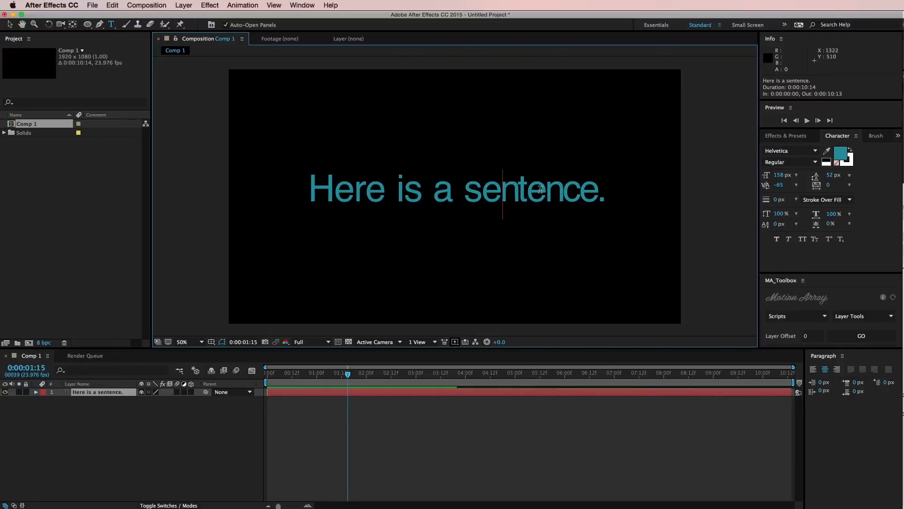
Step: Set the kerning between the first "e" and first "n" of "sentence" to 15 and deselect the text layer
{"action": "key", "text": "Left"}
{"action": "key", "text": "Right"}
{"action": "key", "text": "Right"}
{"action": "key", "text": "alt+Left"}
{"action": "key", "text": "alt+Left"}
{"action": "key", "text": "alt+Left"}
{"action": "key", "text": "Left"}
{"action": "key", "text": "alt+Left"}
{"action": "key", "text": "alt+Left"}
{"action": "key", "text": "alt+Left"}
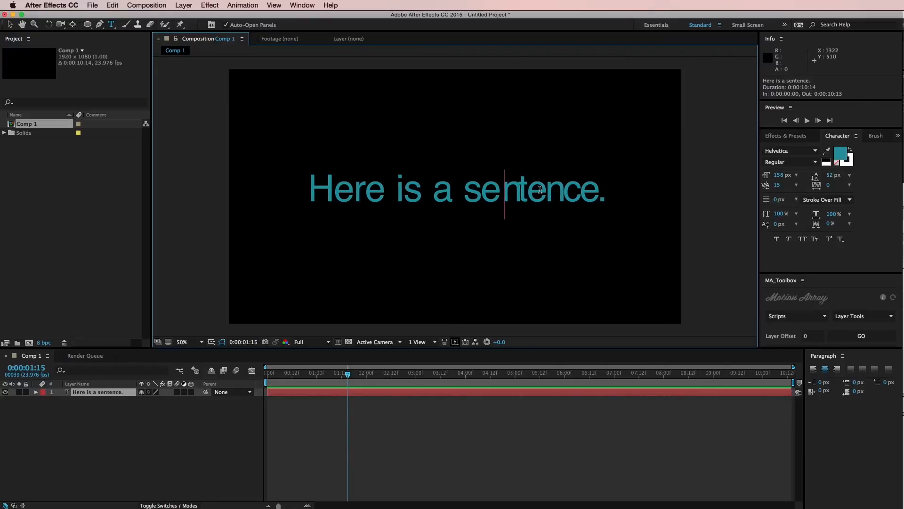
{"action": "key", "text": "Right"}
{"action": "key", "text": "Right"}
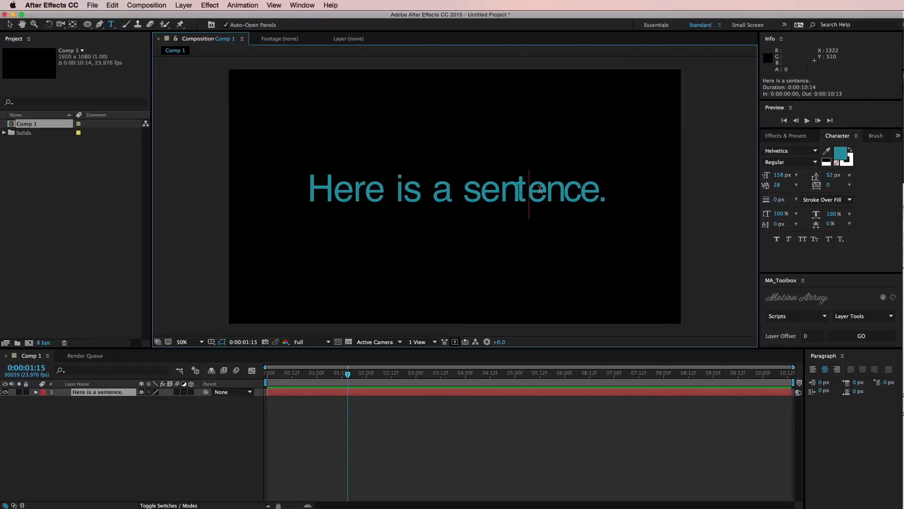
{"action": "left_click", "coordinate": [567, 446]}
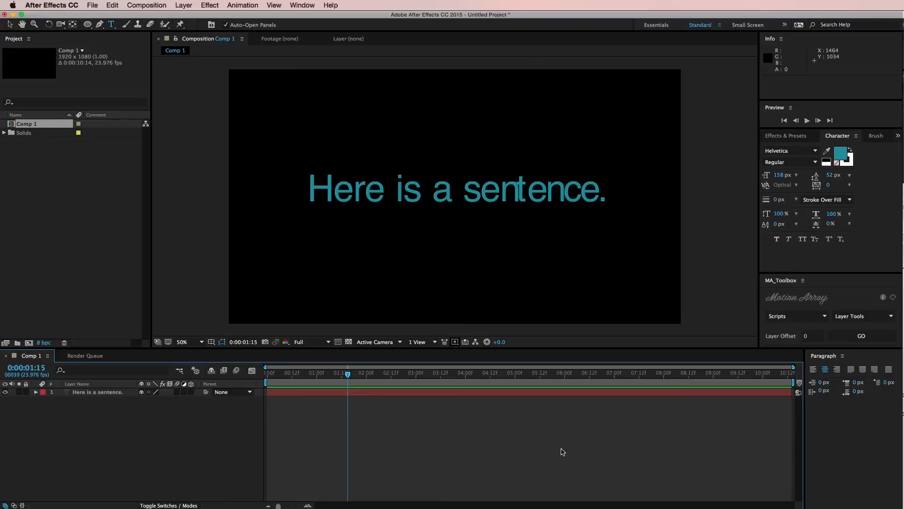
Step: Choose Optical as the kerning type with no layer selected
{"action": "left_click", "coordinate": [796, 185]}
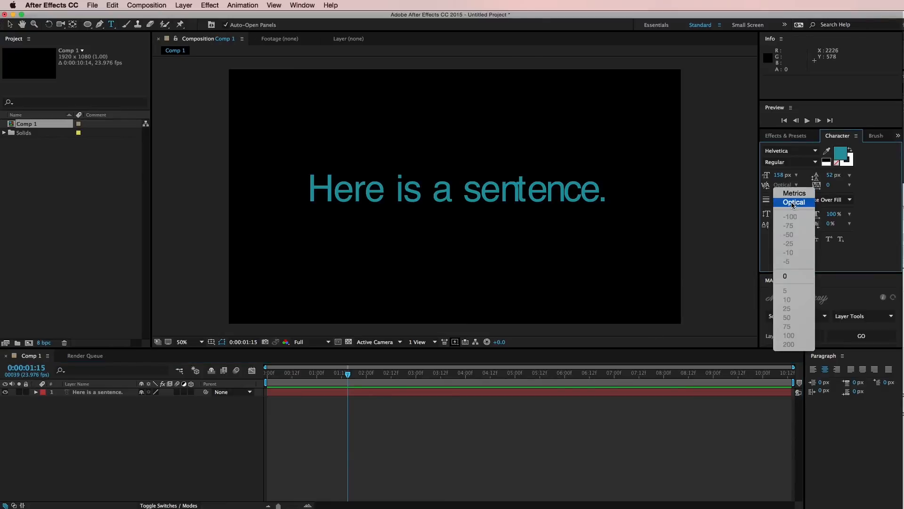
{"action": "left_click", "coordinate": [793, 202]}
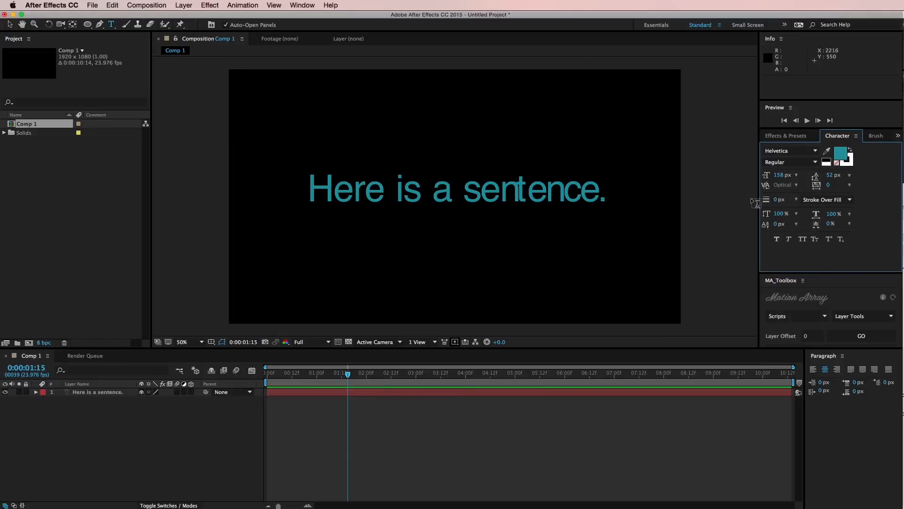
{"action": "left_click", "coordinate": [665, 437]}
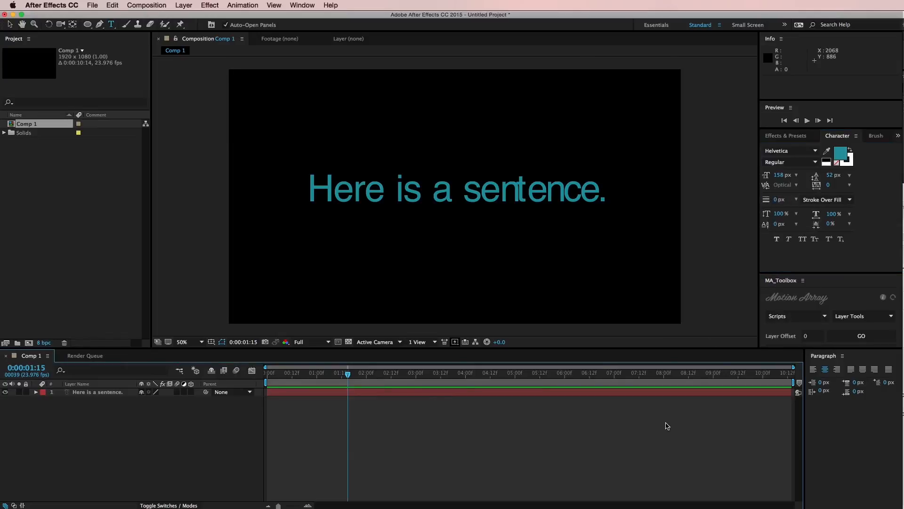
Step: Open the General preferences and reveal the preferences files in Finder
{"action": "left_click", "coordinate": [93, 5]}
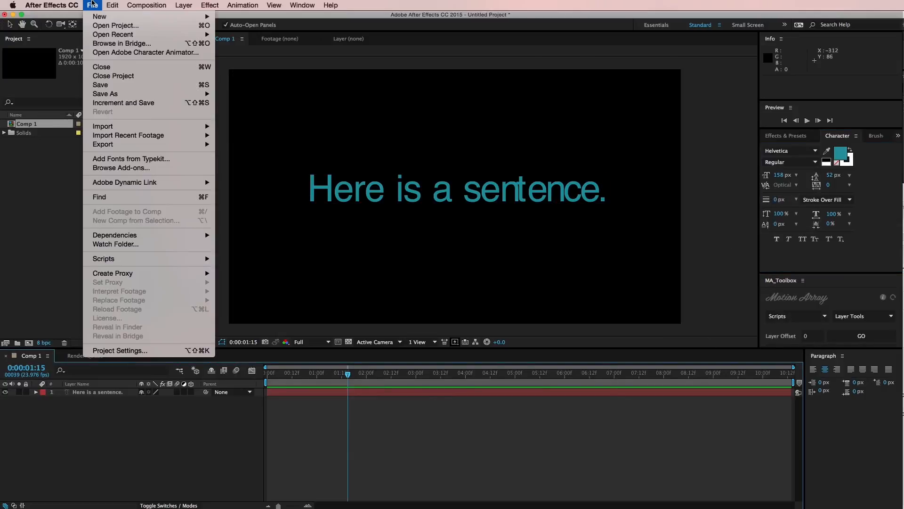
{"action": "mouse_move", "coordinate": [70, 5]}
{"action": "mouse_move", "coordinate": [54, 31]}
{"action": "left_click", "coordinate": [160, 32]}
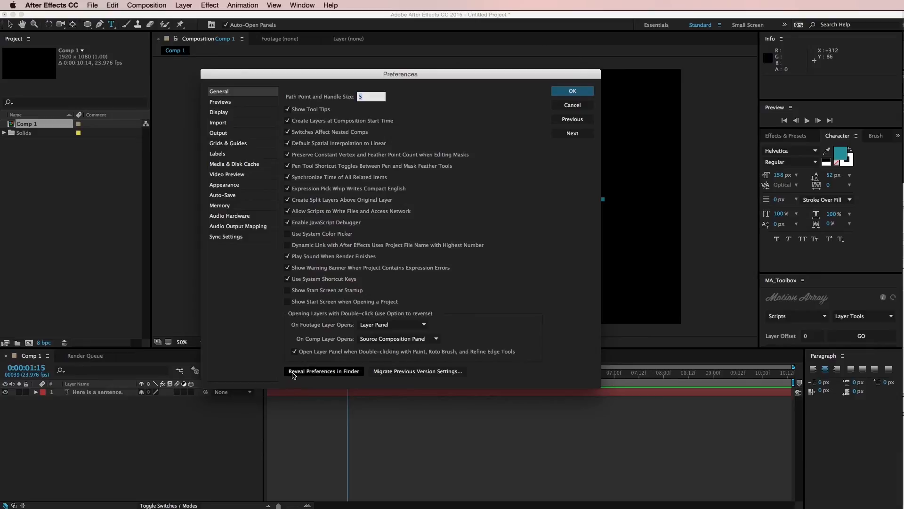
{"action": "left_click", "coordinate": [338, 371]}
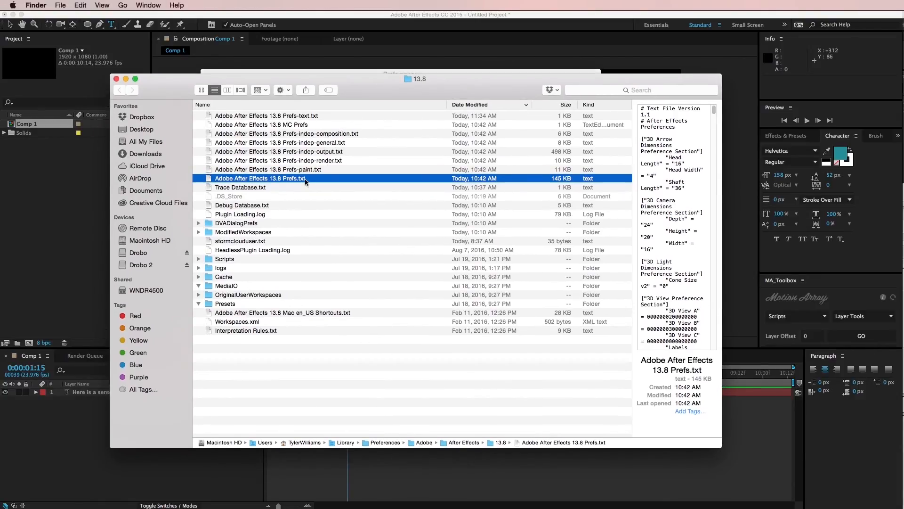
Step: Open the Adobe After Effects 13.8 Prefs-text.txt file in TextEdit
{"action": "left_click", "coordinate": [303, 117]}
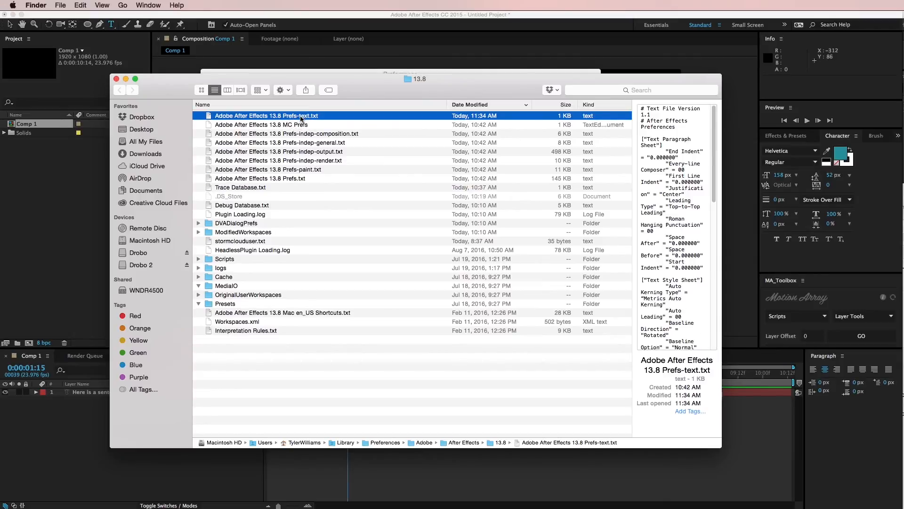
{"action": "double_click", "coordinate": [301, 118]}
{"action": "left_click_drag", "start_coordinate": [305, 198], "coordinate": [351, 135]}
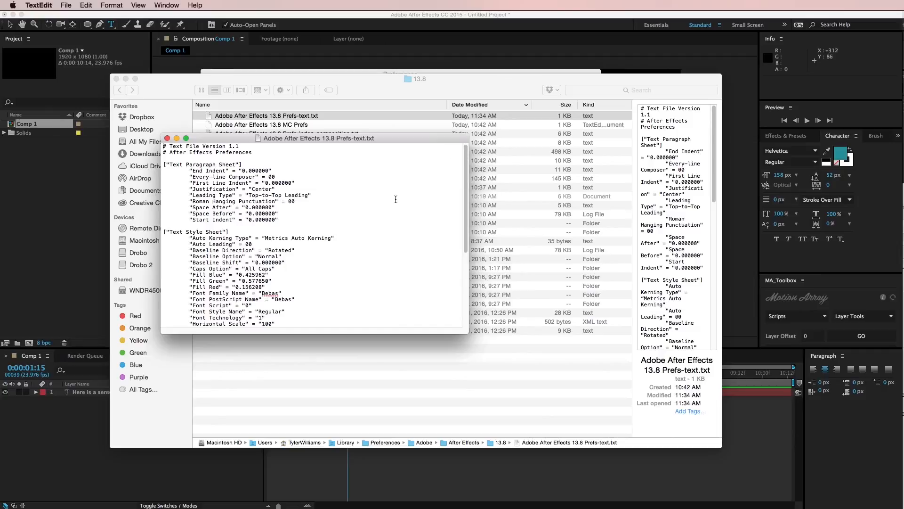
Step: Change the Auto Kerning Type value to "Optical Auto Kerning", save the file, and switch back to After Effects
{"action": "left_click_drag", "start_coordinate": [189, 238], "coordinate": [252, 237]}
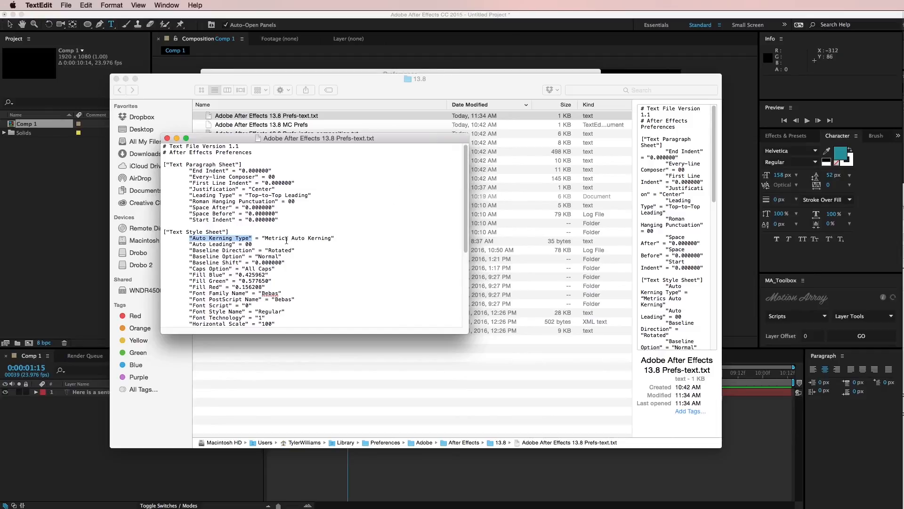
{"action": "left_click_drag", "start_coordinate": [287, 238], "coordinate": [265, 239]}
{"action": "type", "text": "Opiti"}
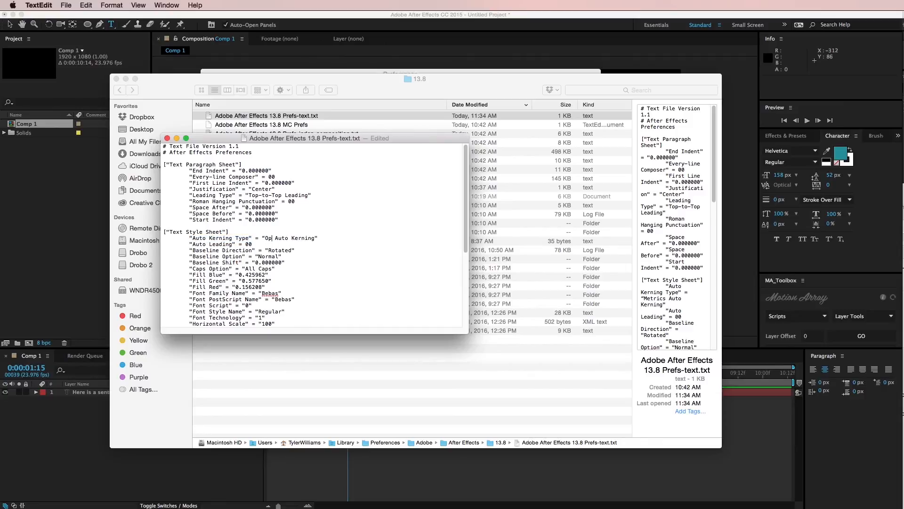
{"action": "type", "text": "al"}
{"action": "key", "text": "BackSpace"}
{"action": "key", "text": "super+s"}
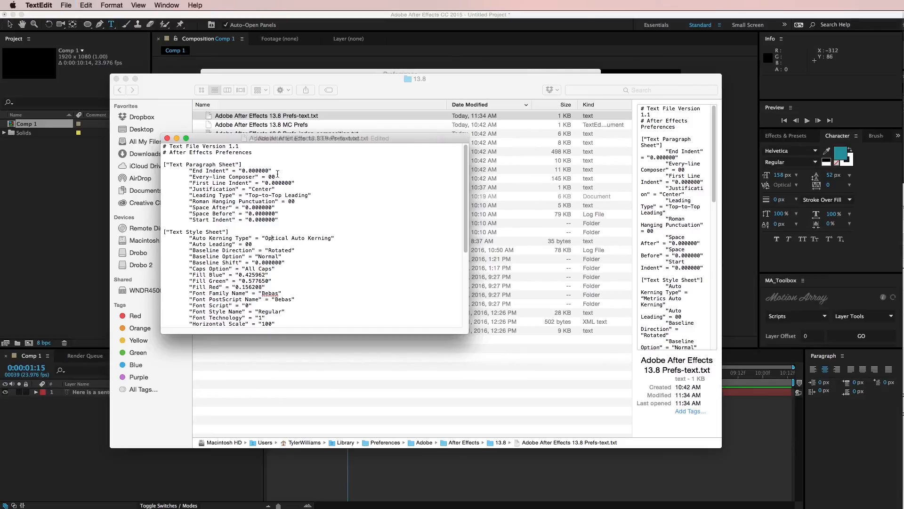
{"action": "left_click", "coordinate": [86, 305]}
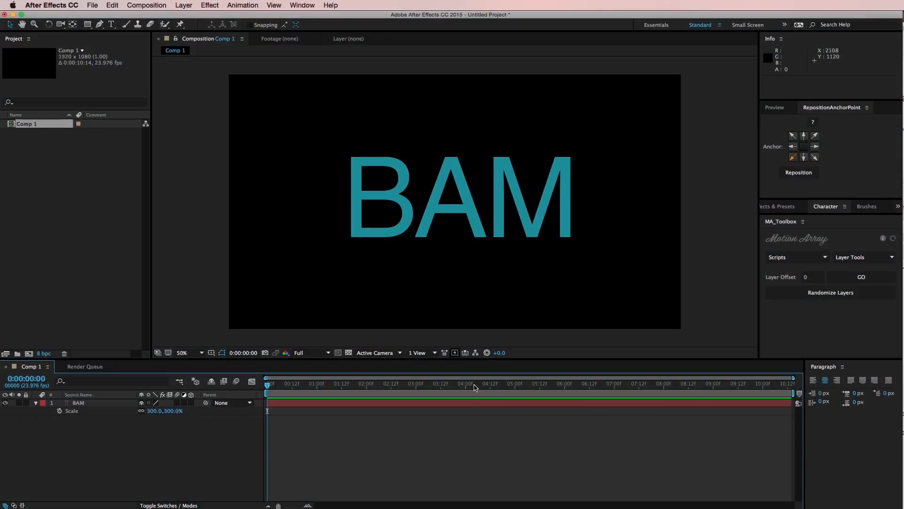
Step: Reposition the BAM layer's anchor point to its left-middle and then to its top-left corner with RepositionAnchorPoint
{"action": "left_click", "coordinate": [471, 403]}
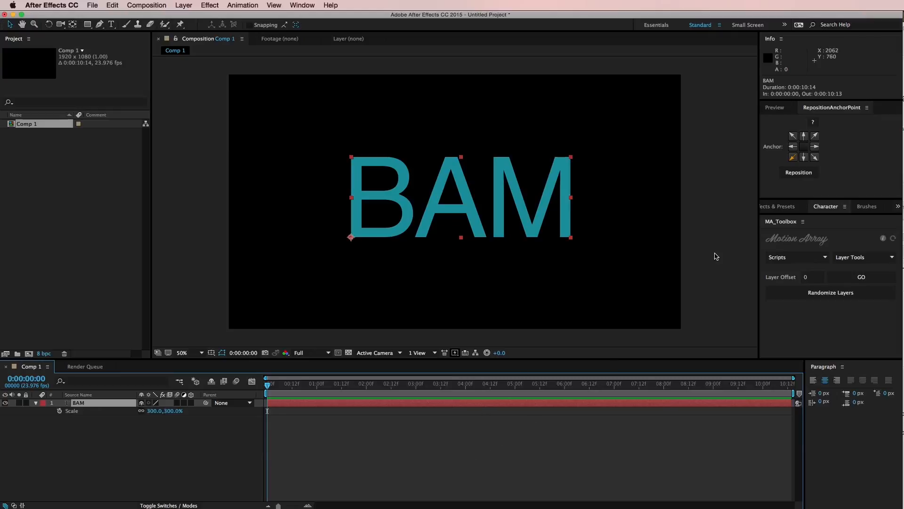
{"action": "left_click", "coordinate": [726, 412]}
{"action": "left_click", "coordinate": [726, 403]}
{"action": "left_click", "coordinate": [795, 147]}
{"action": "left_click", "coordinate": [795, 172]}
{"action": "left_click", "coordinate": [794, 137]}
{"action": "left_click", "coordinate": [790, 174]}
Step: Move BAM's anchor point successively to the right-middle, bottom-center, center, top-center, and finally bottom-left of the text
{"action": "left_click", "coordinate": [814, 147]}
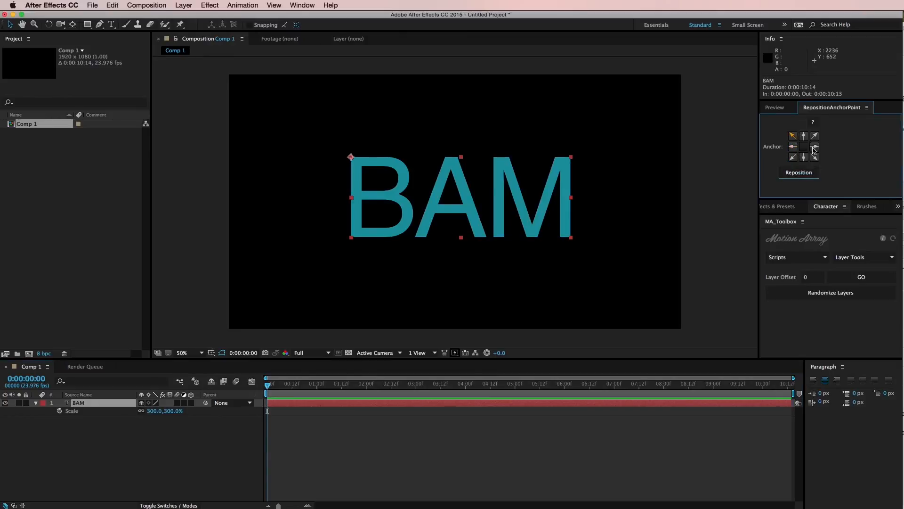
{"action": "left_click", "coordinate": [799, 173]}
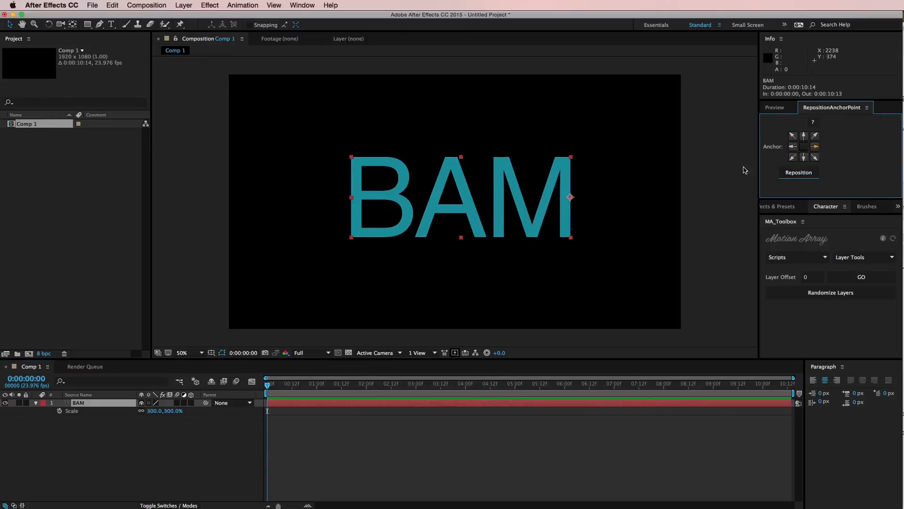
{"action": "left_click", "coordinate": [804, 157]}
{"action": "left_click", "coordinate": [799, 172]}
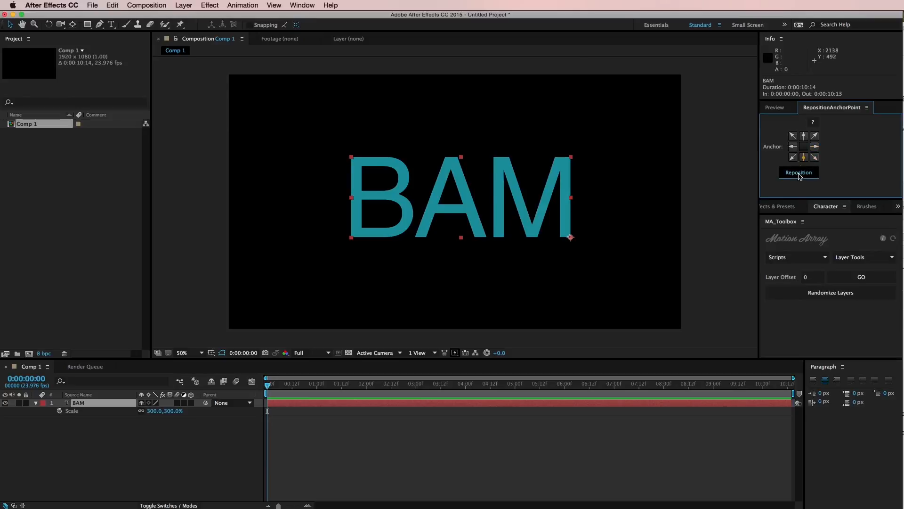
{"action": "left_click", "coordinate": [804, 146]}
{"action": "left_click", "coordinate": [800, 172]}
{"action": "left_click", "coordinate": [804, 135]}
{"action": "left_click", "coordinate": [799, 172]}
{"action": "left_click", "coordinate": [793, 157]}
{"action": "left_click", "coordinate": [800, 172]}
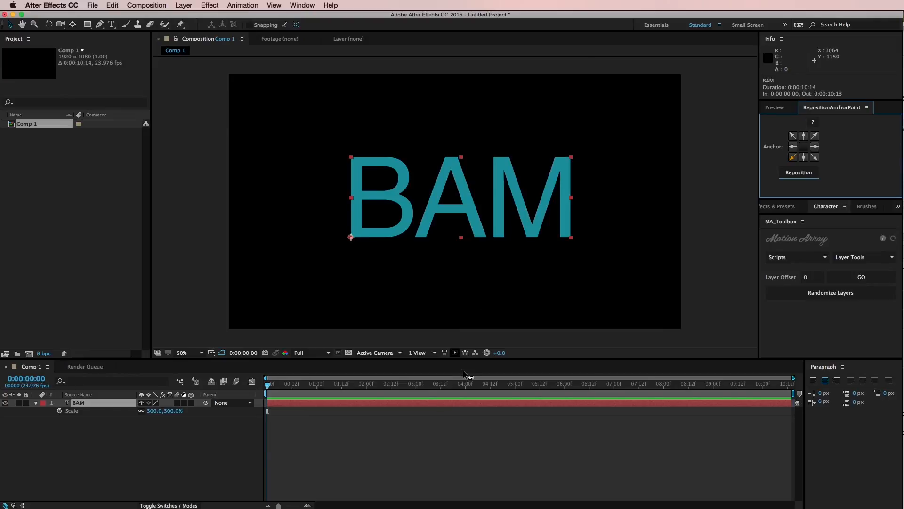
Step: Switch to Chrome and look over the aescripts.com home page
{"action": "key", "text": "super+Tab"}
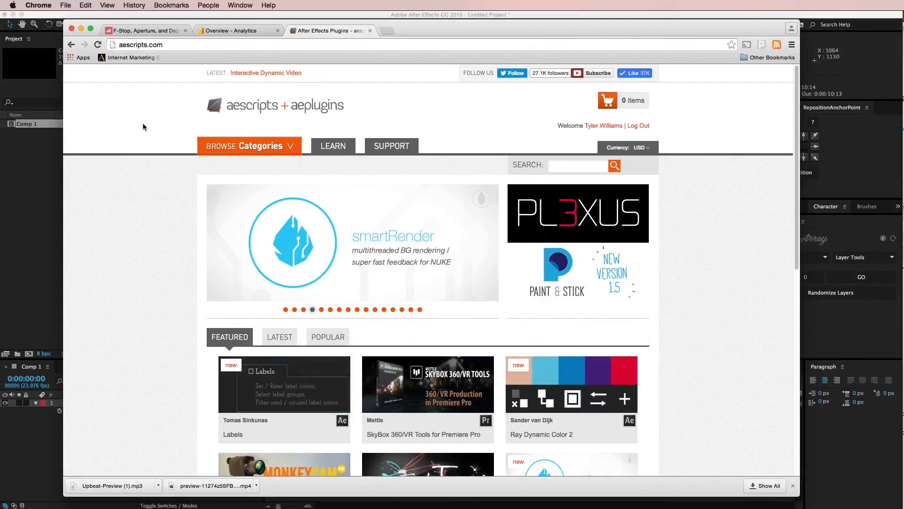
{"action": "left_click_drag", "start_coordinate": [797, 83], "coordinate": [765, 97]}
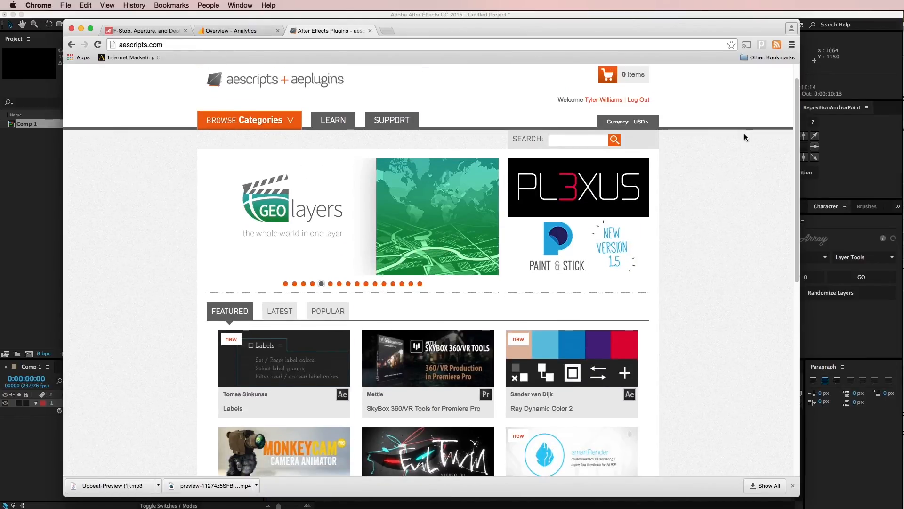